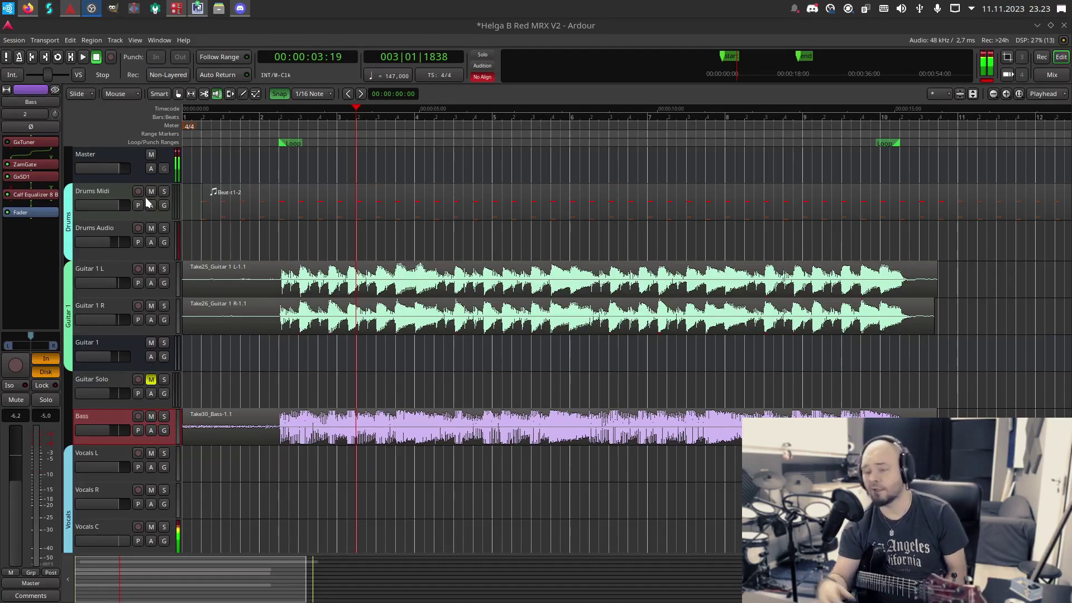
Step: Bring Firefox forward and read the neural-amp-modeler-lv2 README on model sources and performance
click(33, 15)
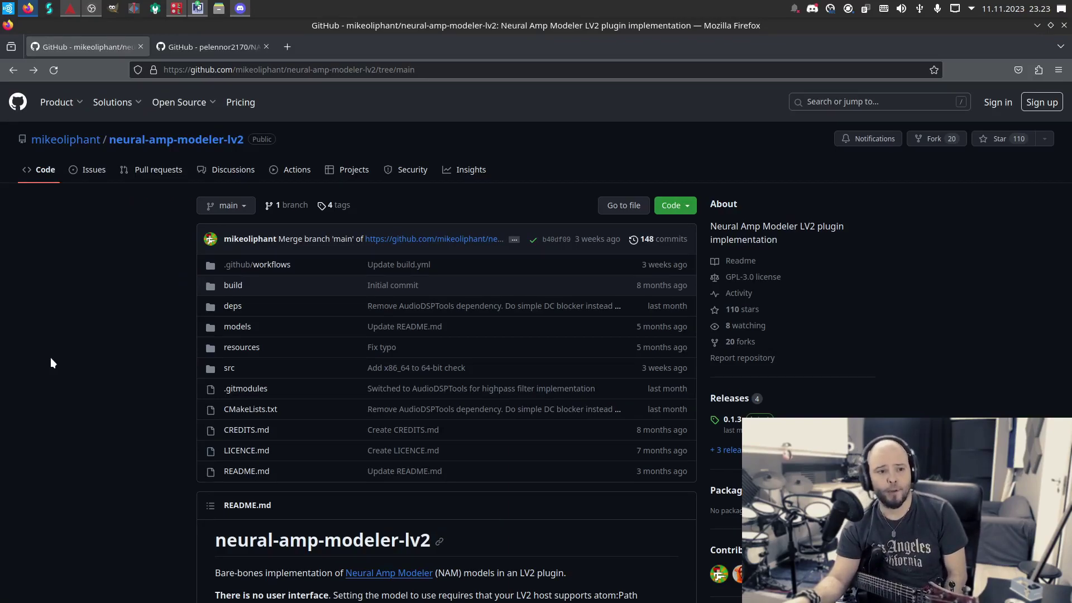
scroll(76, 336, down, 5)
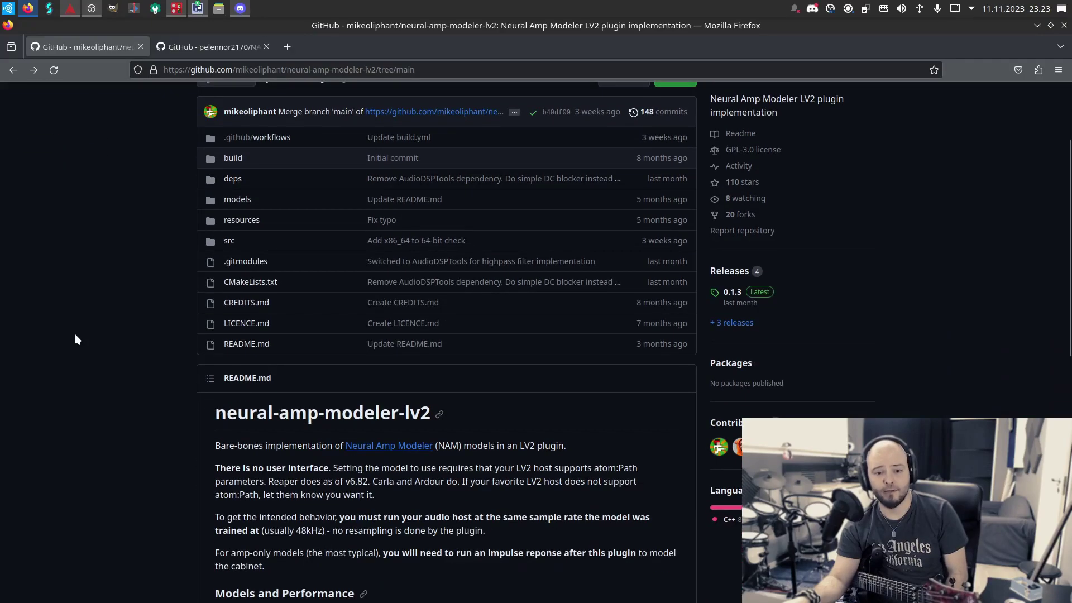
scroll(75, 334, up, 5)
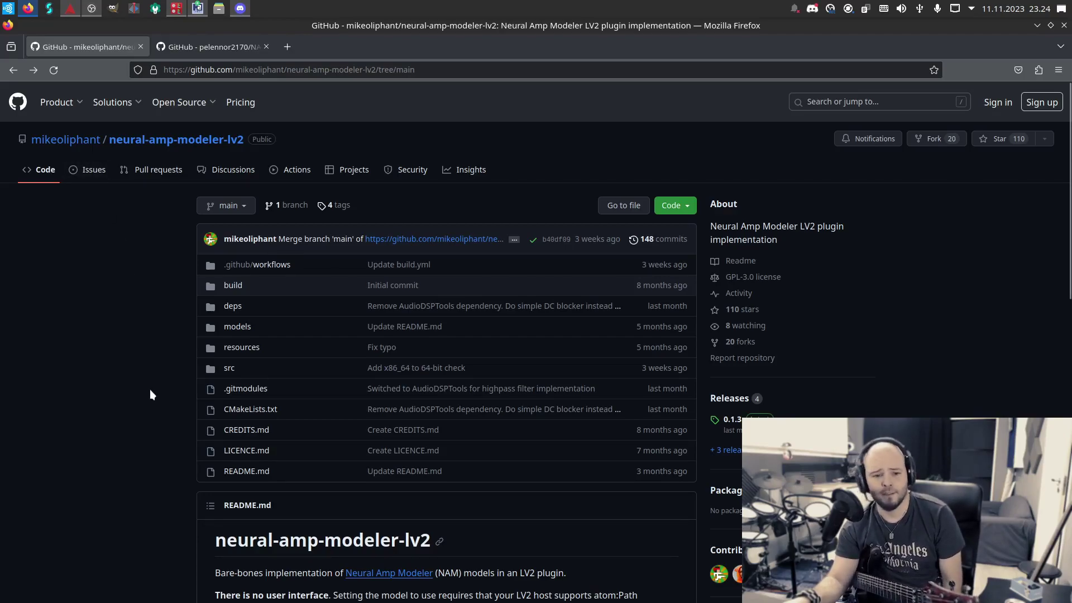
scroll(150, 389, down, 5)
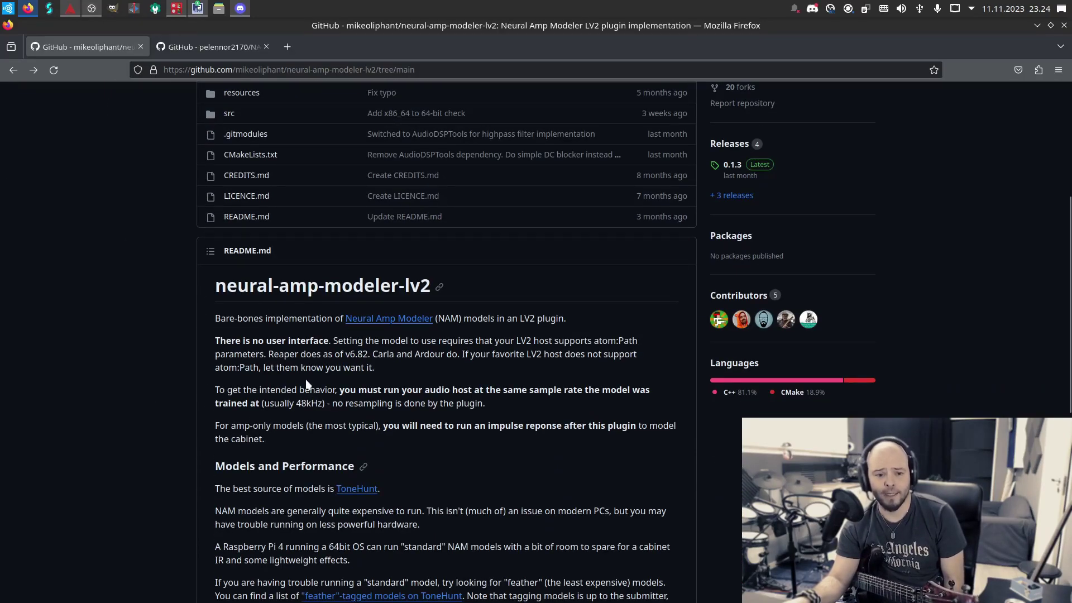
drag(287, 488, 304, 493)
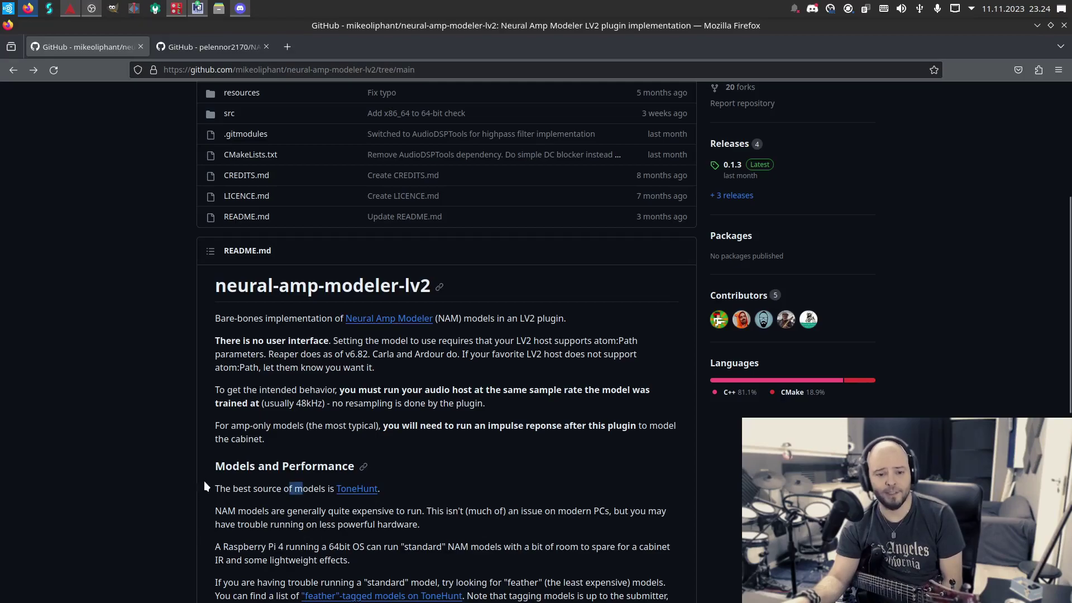
drag(206, 486, 232, 489)
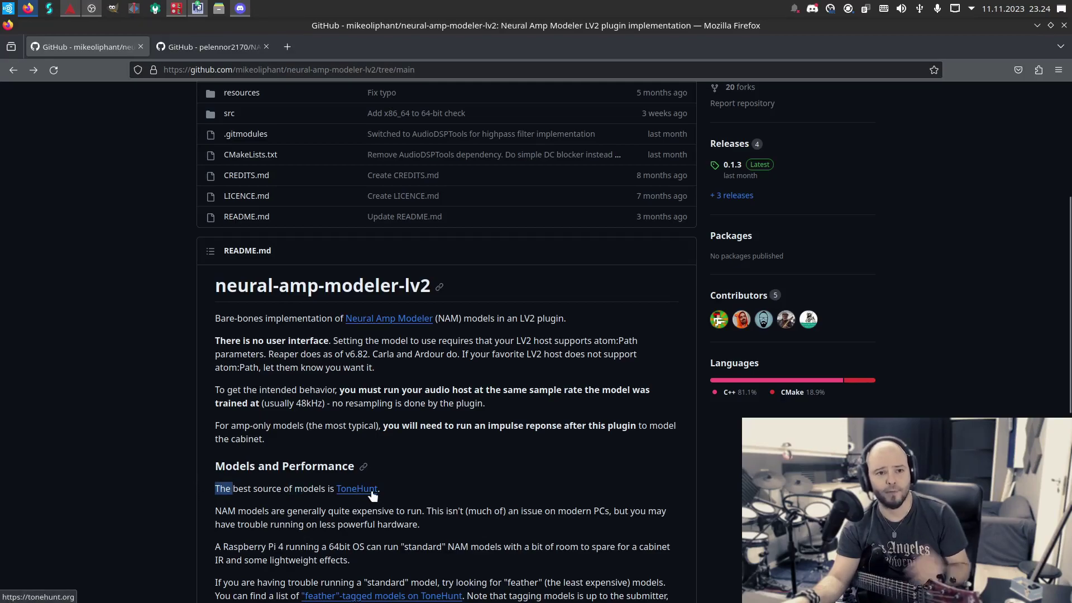
click(322, 486)
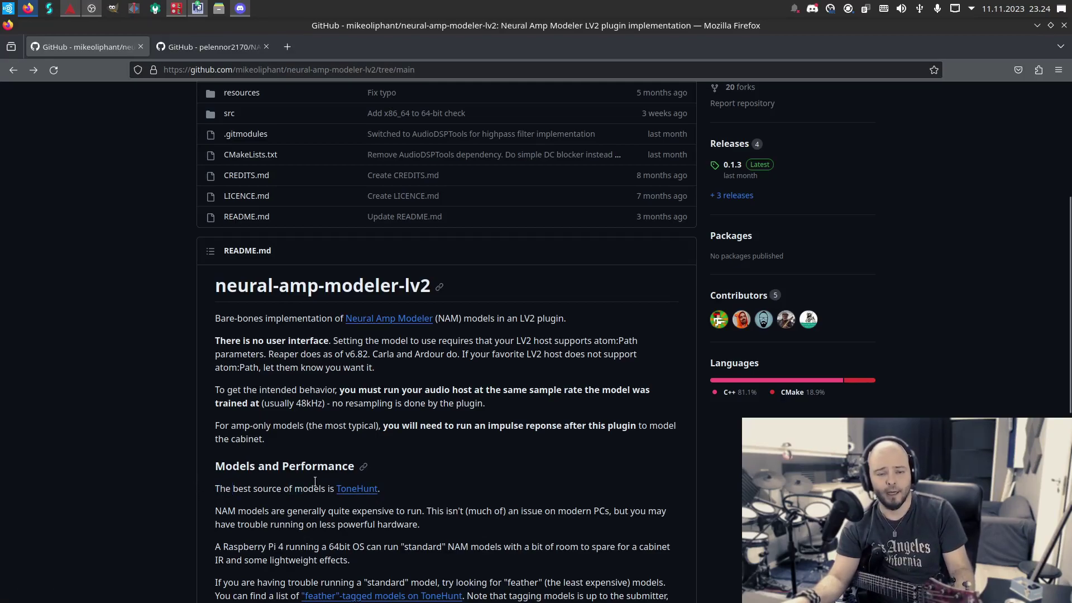
scroll(191, 324, up, 5)
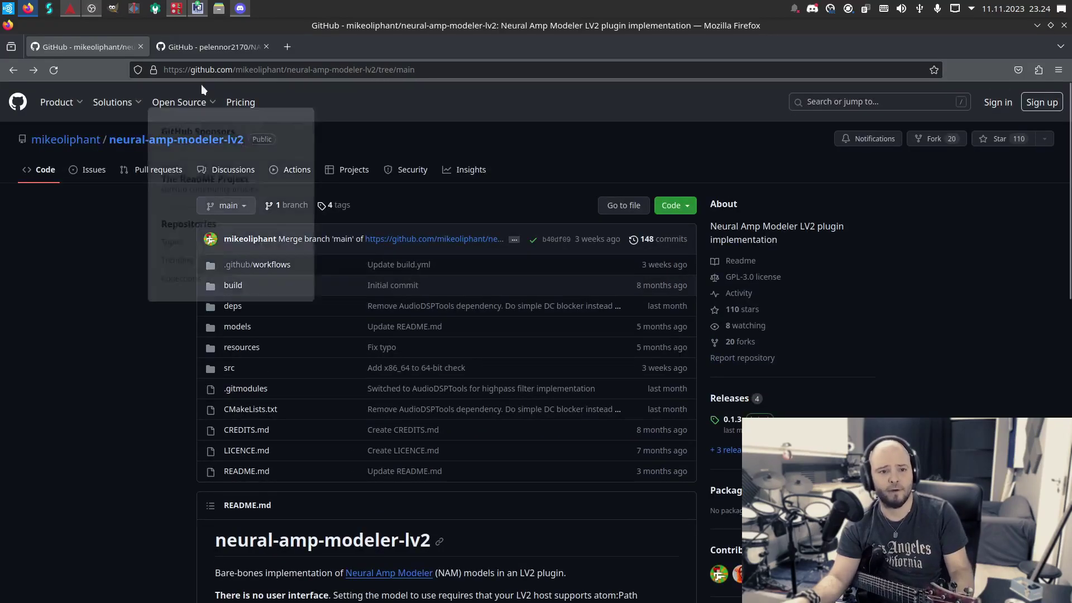
Step: Browse the NAM_models tab's .nam amp capture list and its README about the community
click(195, 48)
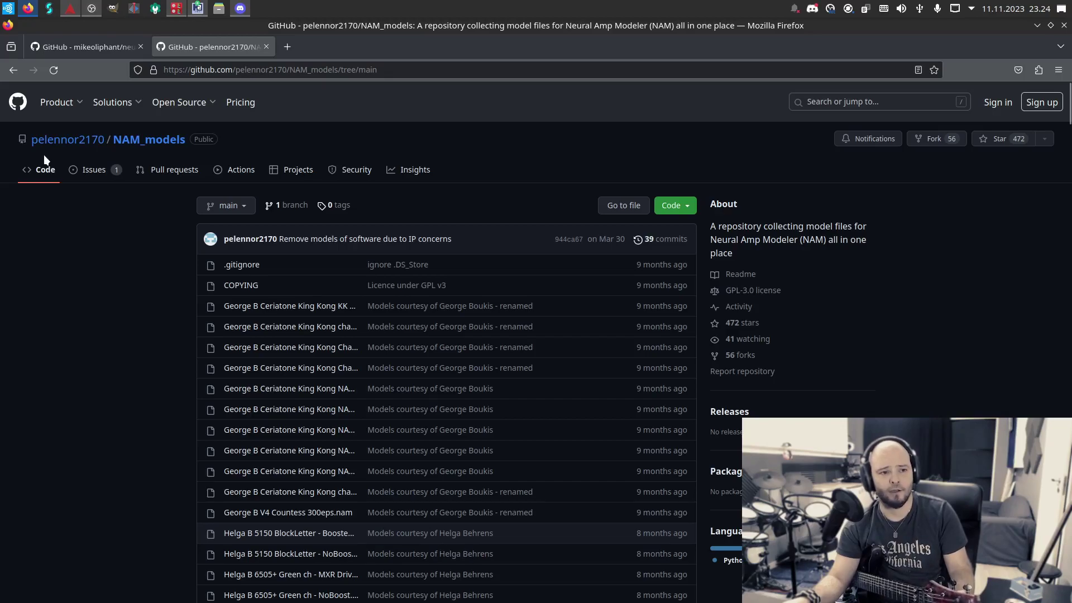
mouse_move(85, 146)
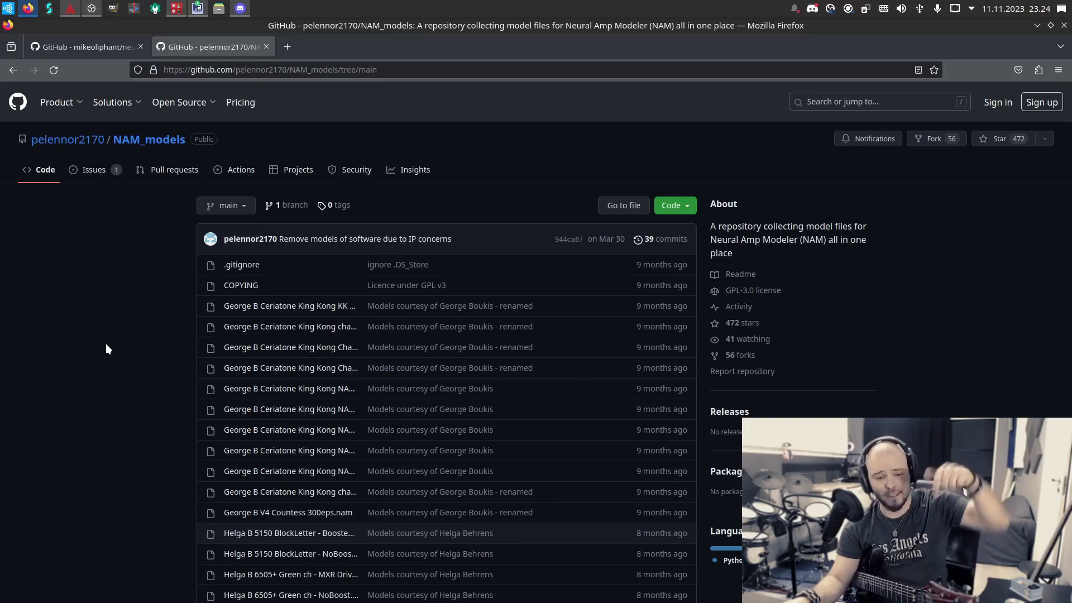
scroll(136, 324, down, 20)
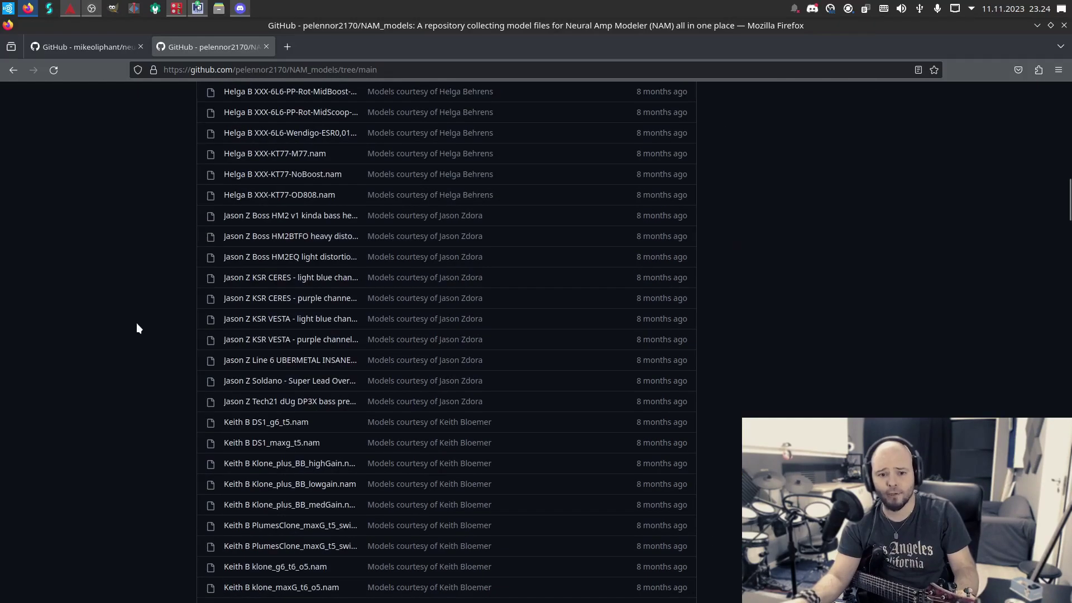
scroll(142, 328, down, 10)
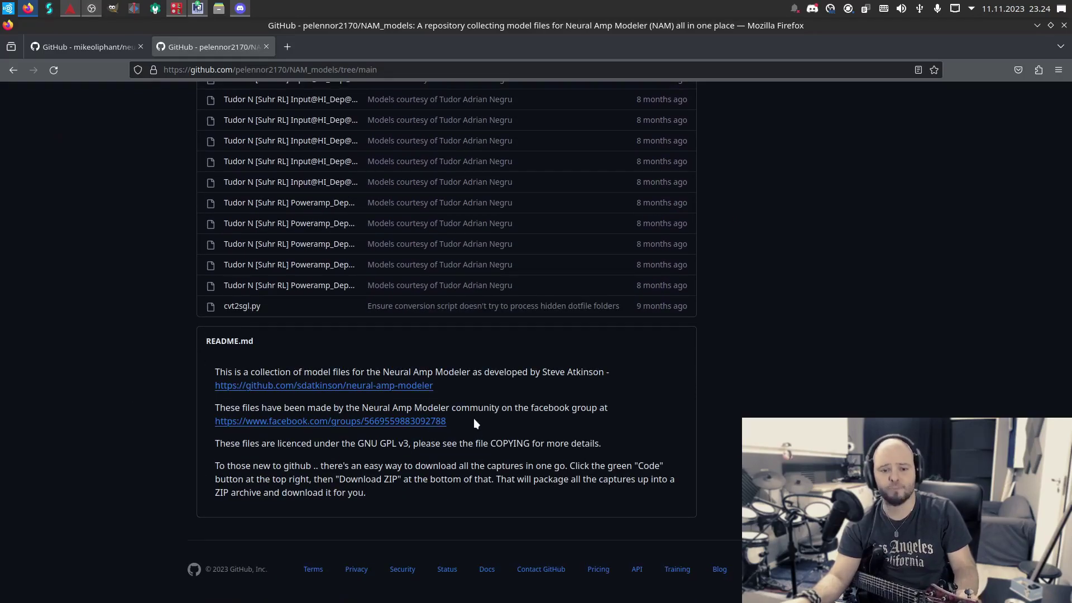
drag(370, 403, 468, 403)
click(488, 421)
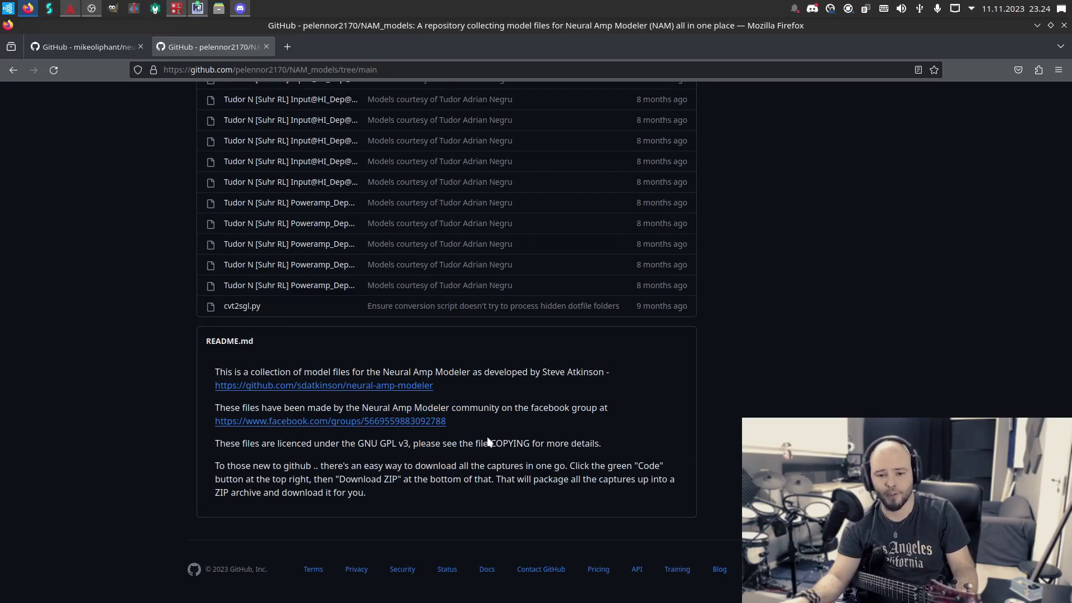
scroll(506, 439, up, 10)
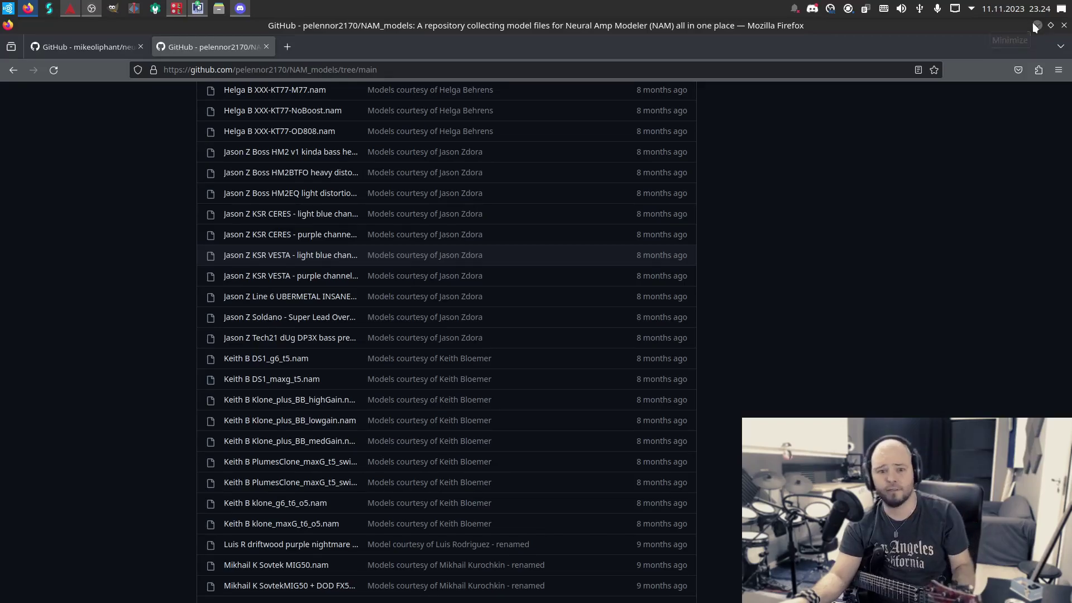
Step: Return to Ardour, put the playhead at bar 2, and briefly audition the loop
click(1036, 26)
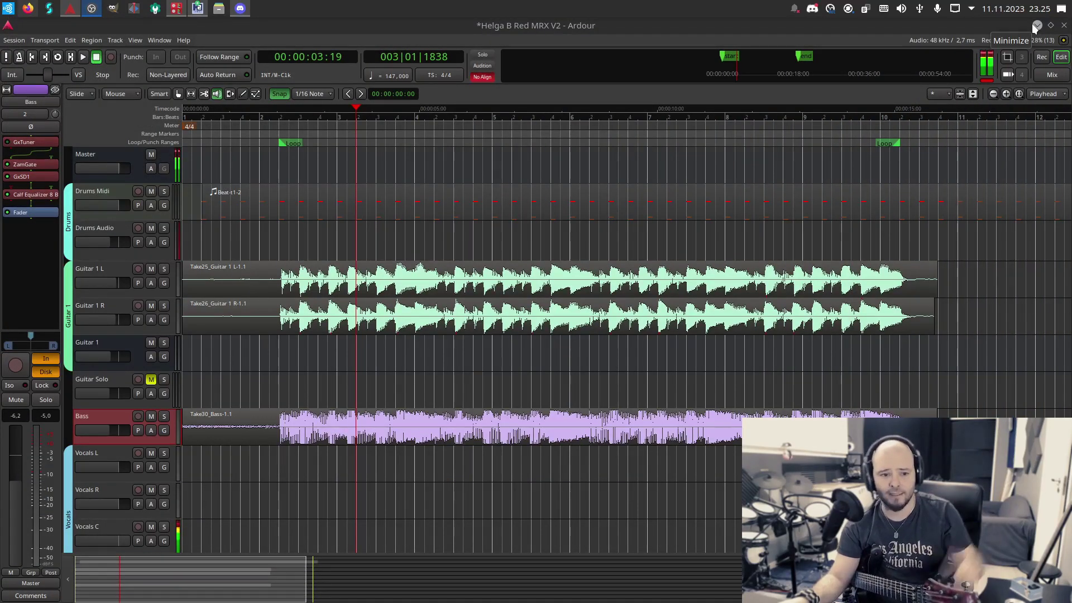
click(278, 119)
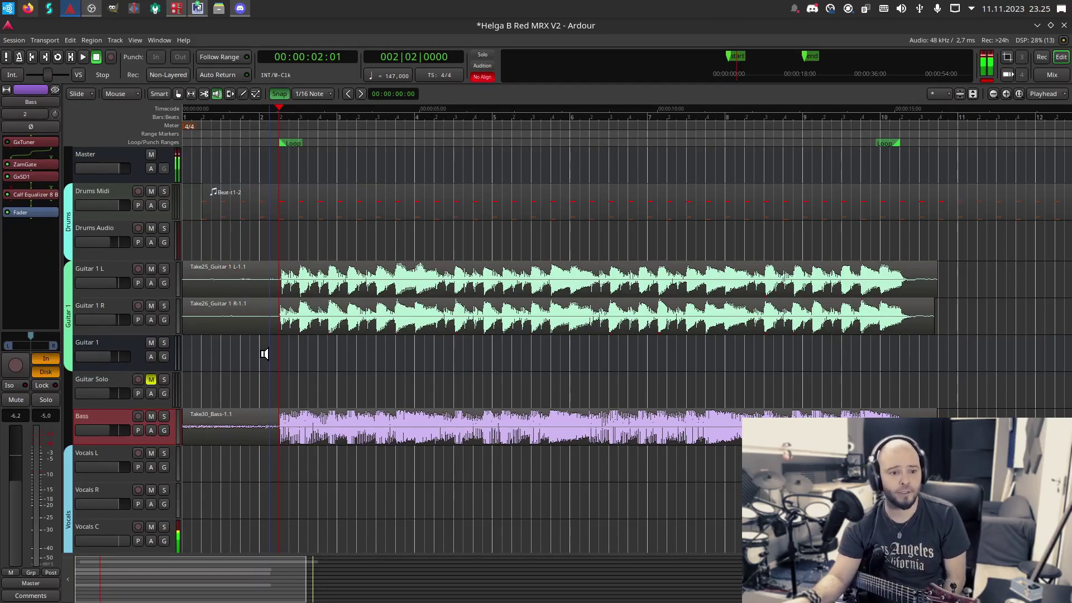
click(58, 57)
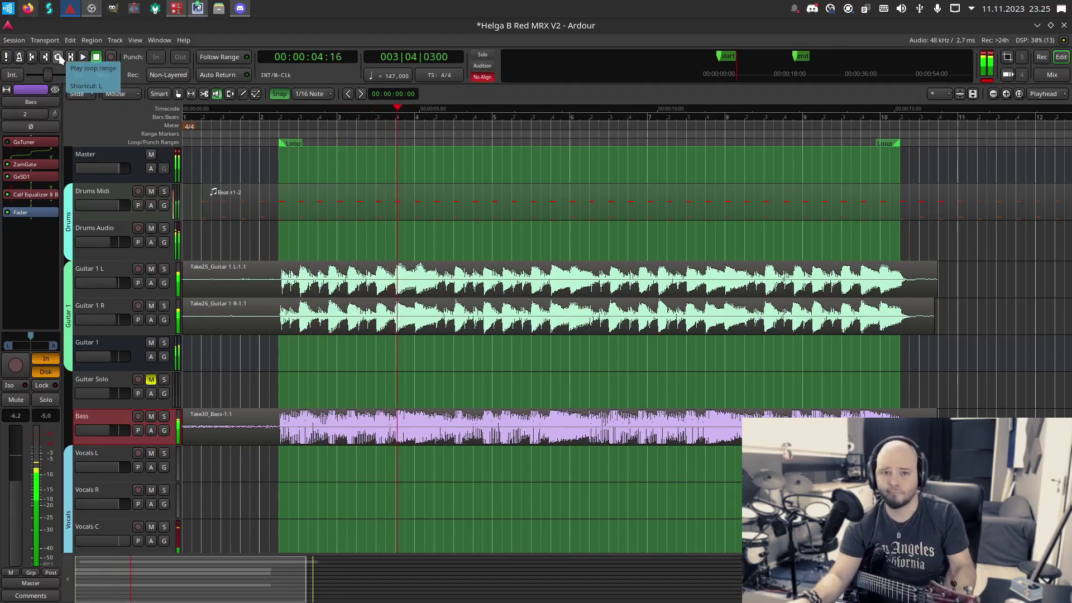
click(58, 57)
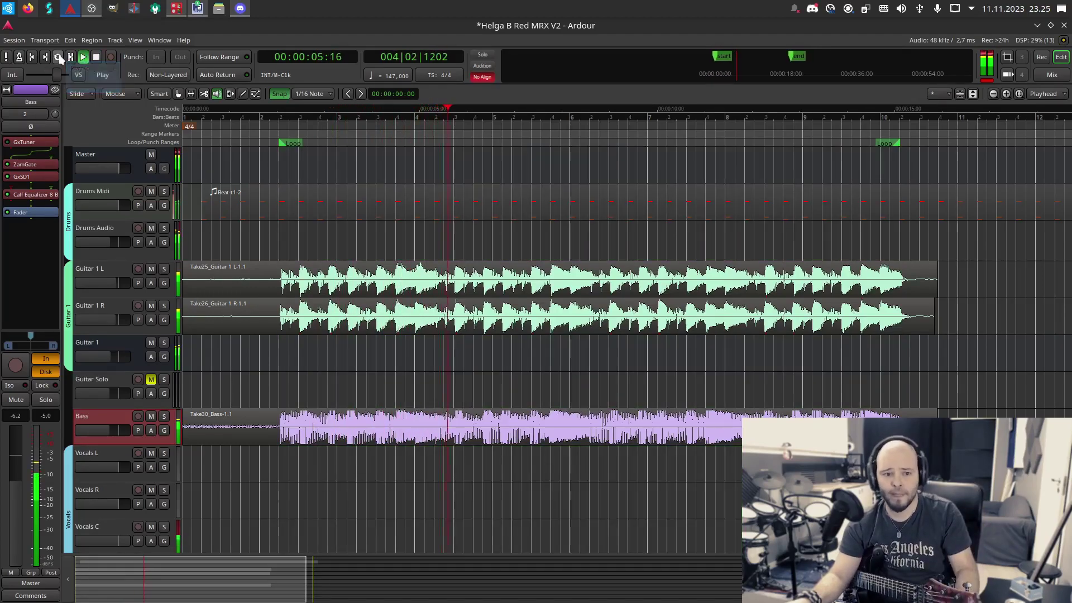
click(96, 57)
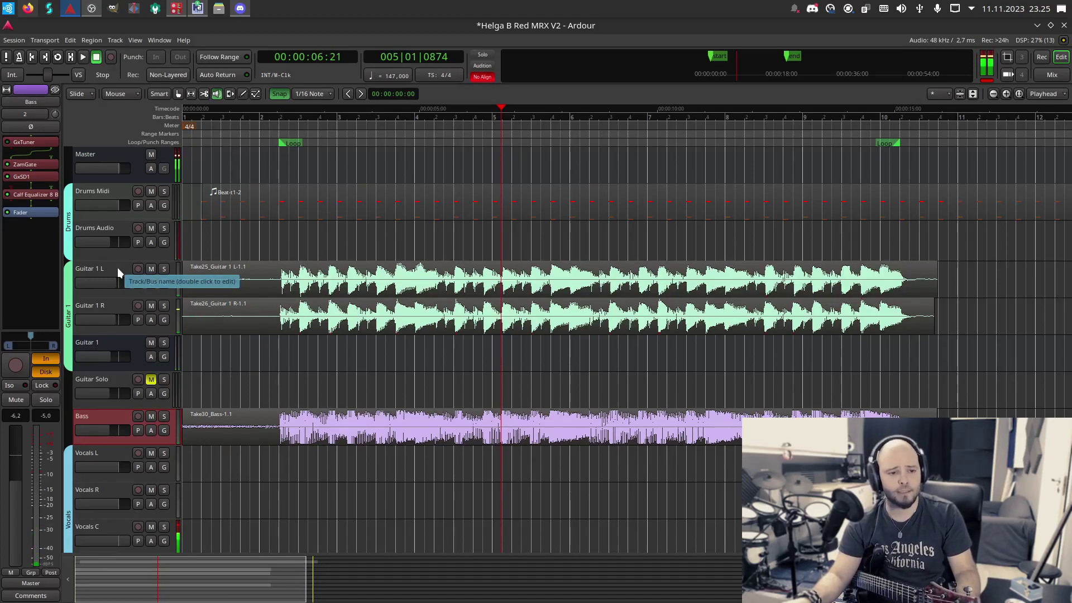
Step: Inspect the plugin chains of Guitar 1 L, Guitar 1 R and the Guitar 1 bus
click(118, 267)
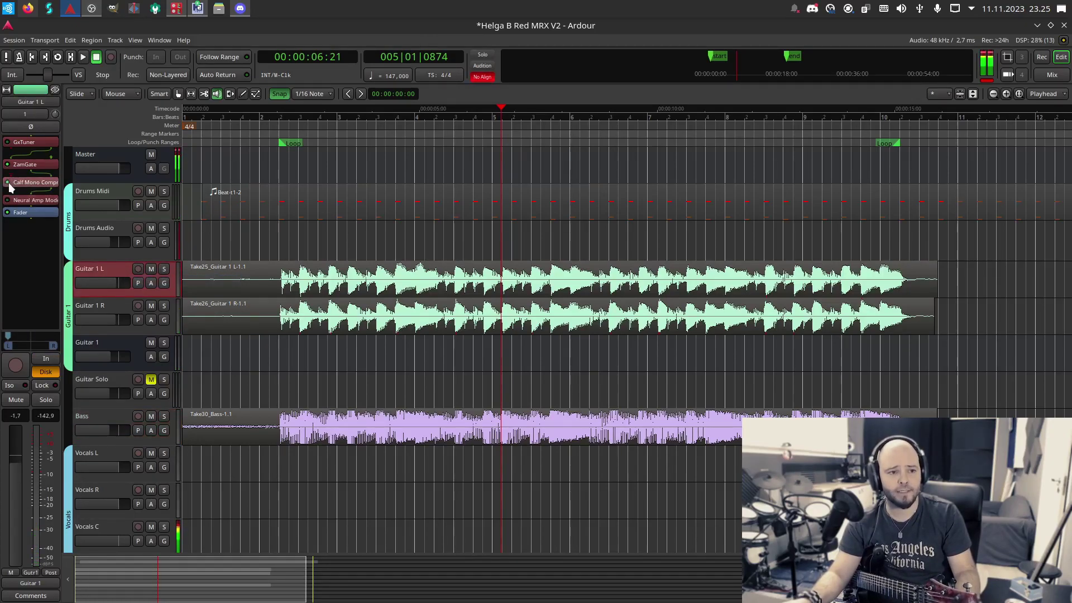
click(91, 305)
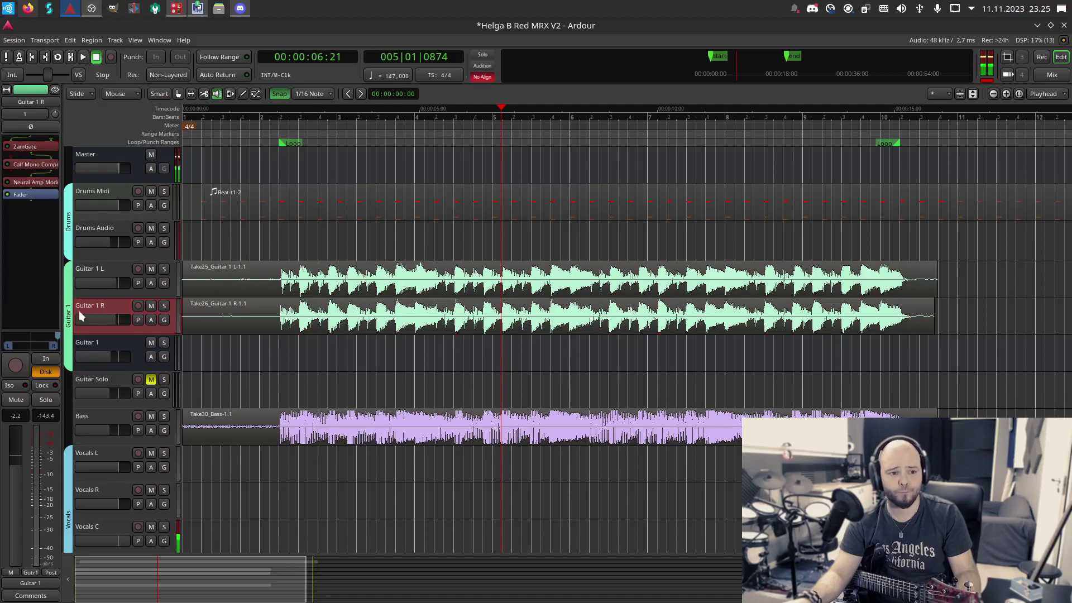
click(97, 347)
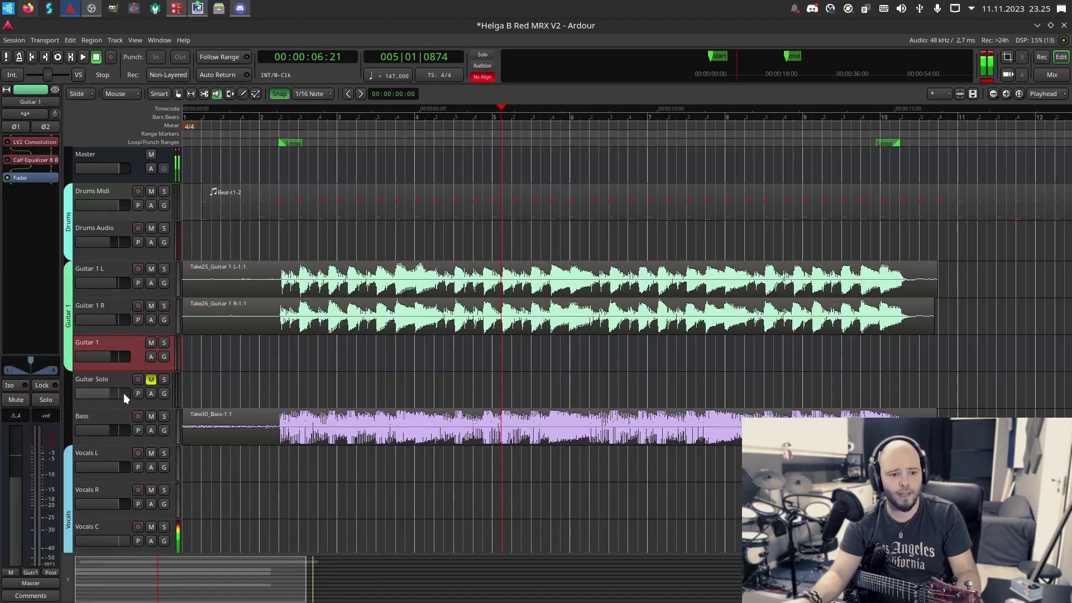
Step: Mute the Bass and Drums Audio tracks and start looped playback
click(151, 416)
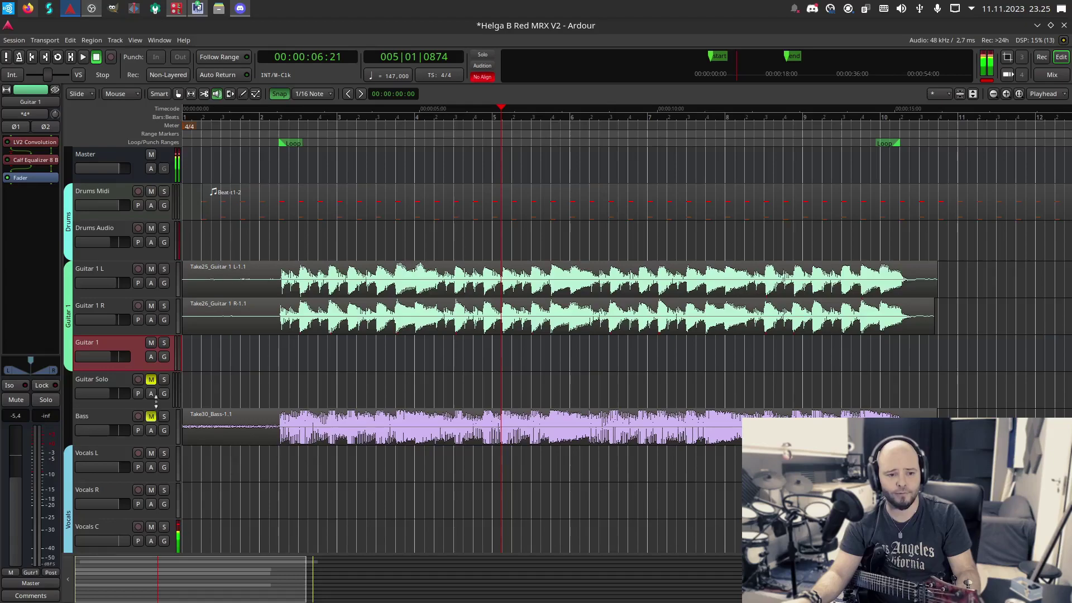
click(152, 229)
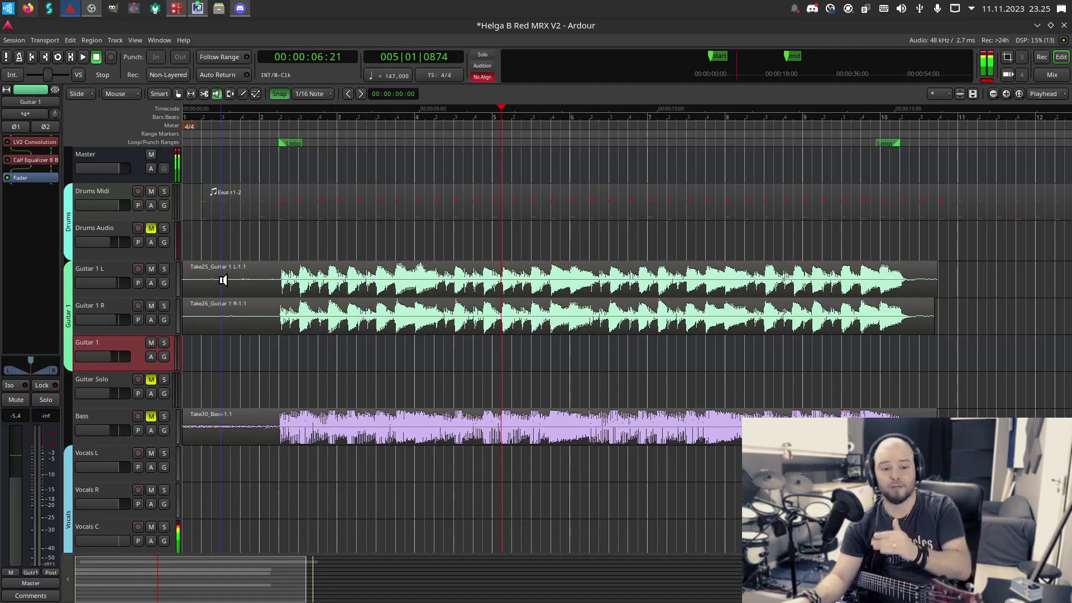
click(58, 56)
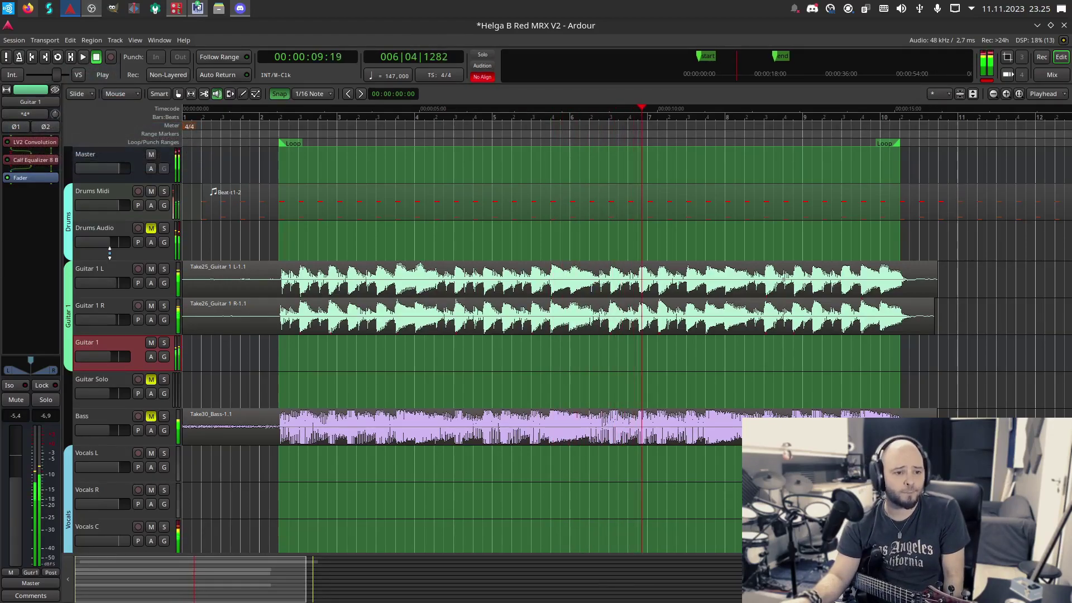
Step: Compare the Guitar 1 L and Guitar 1 R chains, then switch to the NAM_models page in Firefox
click(119, 270)
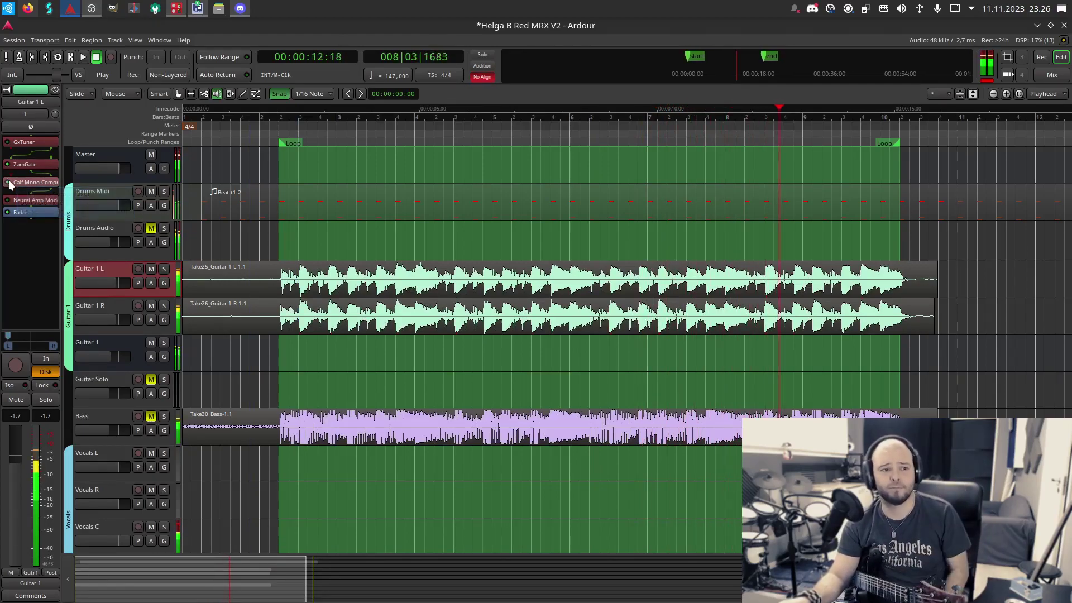
click(106, 305)
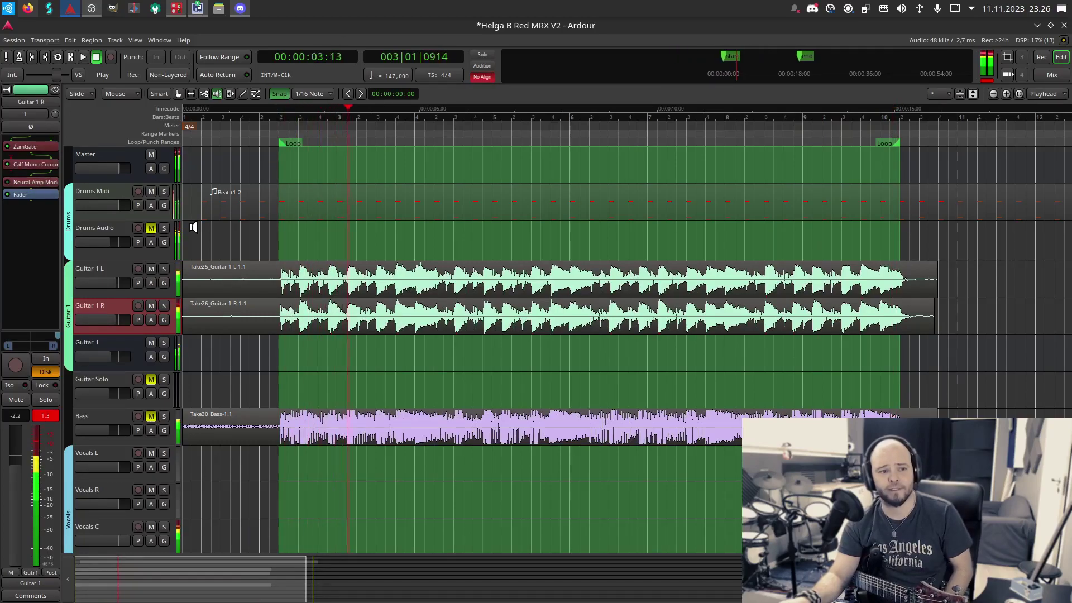
click(123, 269)
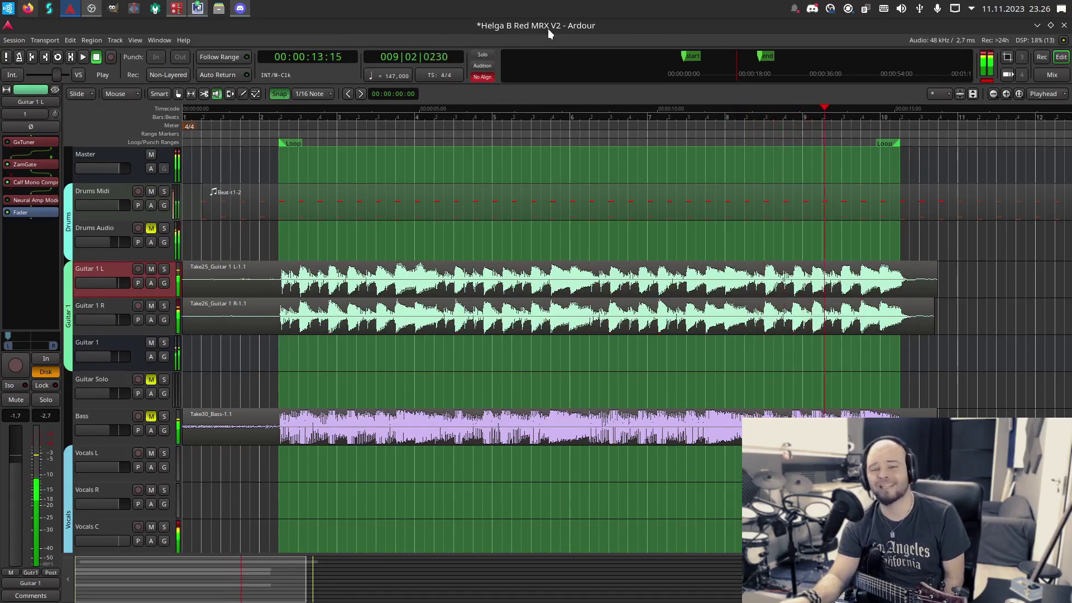
click(27, 7)
scroll(397, 488, up, 9)
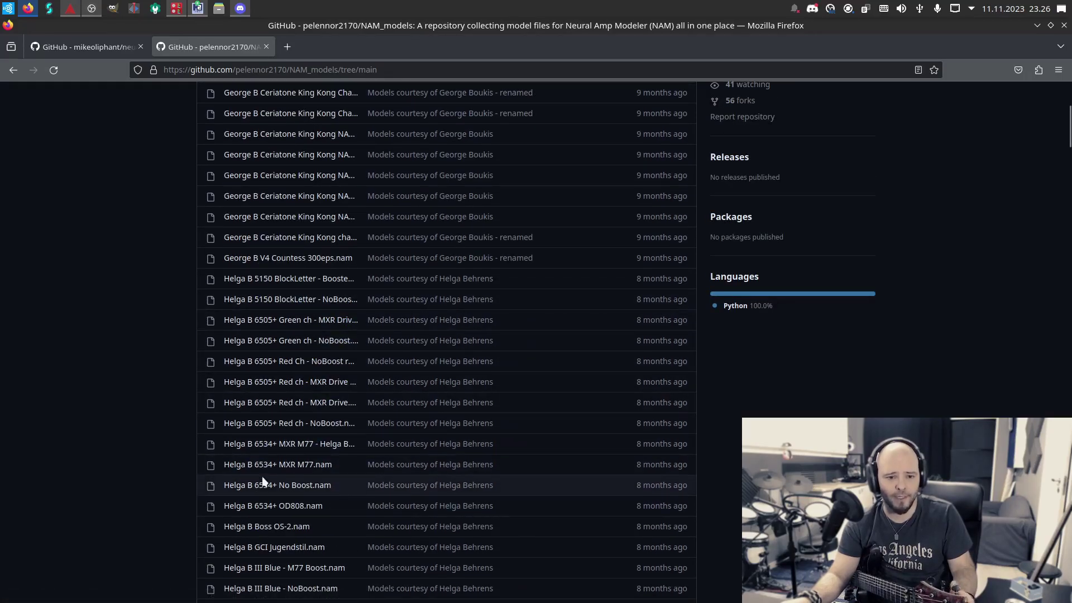
scroll(263, 477, up, 5)
scroll(262, 477, down, 15)
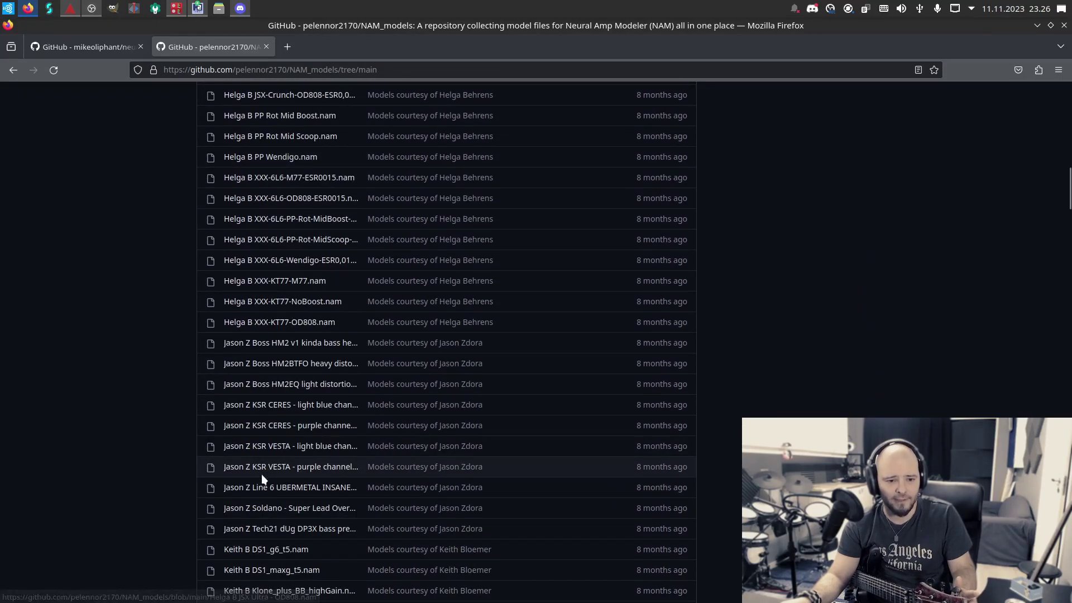
scroll(261, 474, down, 20)
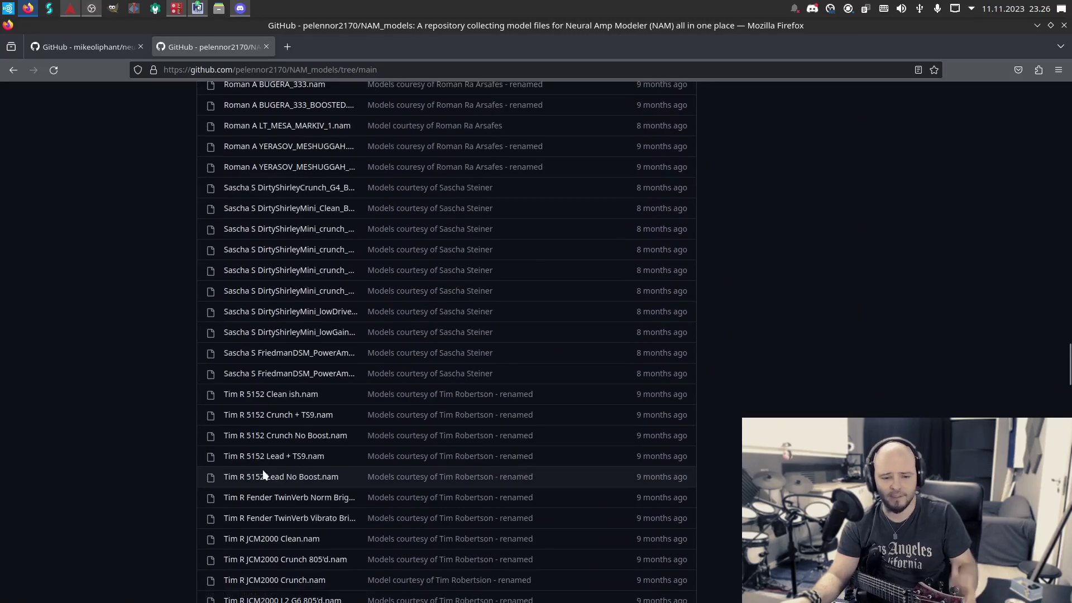
scroll(262, 476, down, 12)
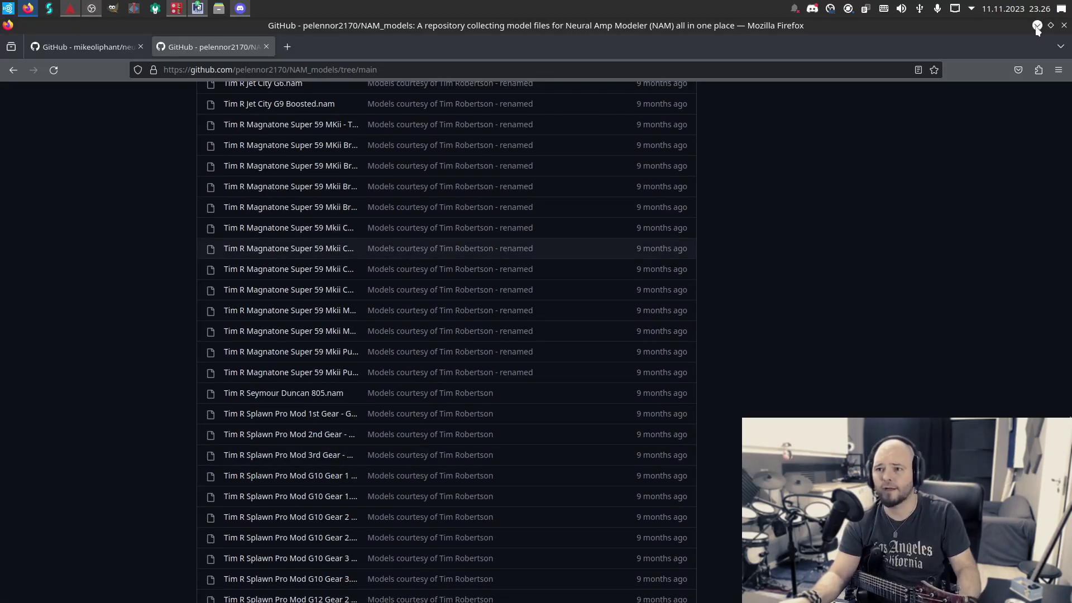
Step: Return to Ardour and view the Guitar 1 R and Guitar 1 bus plugin chains
click(1037, 26)
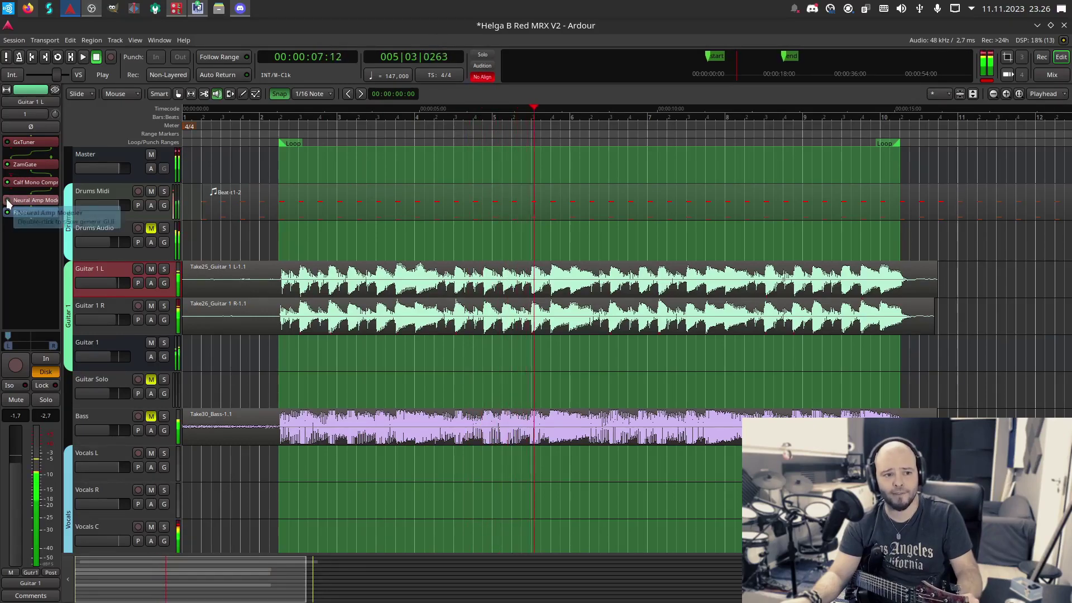
click(102, 303)
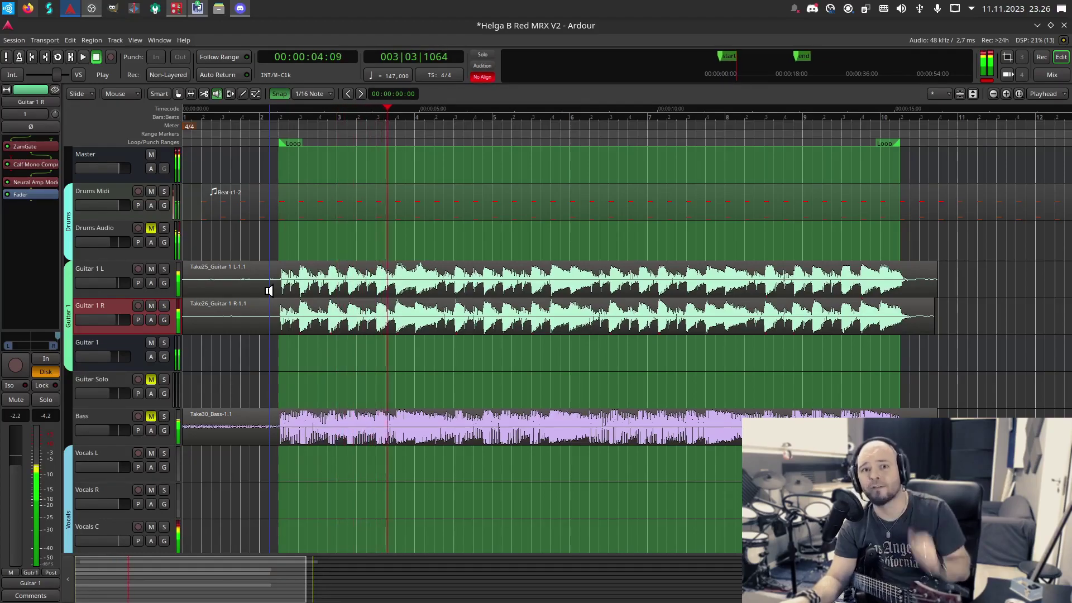
click(135, 337)
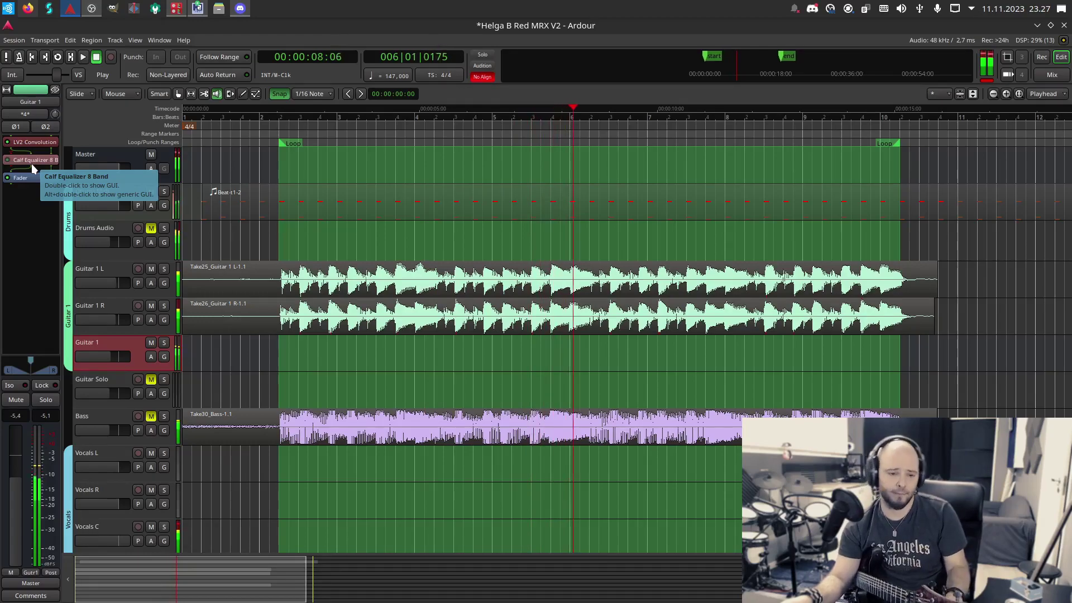
Step: Show the Bass chain, unmute the track, and solo it briefly before unsoloing
click(99, 420)
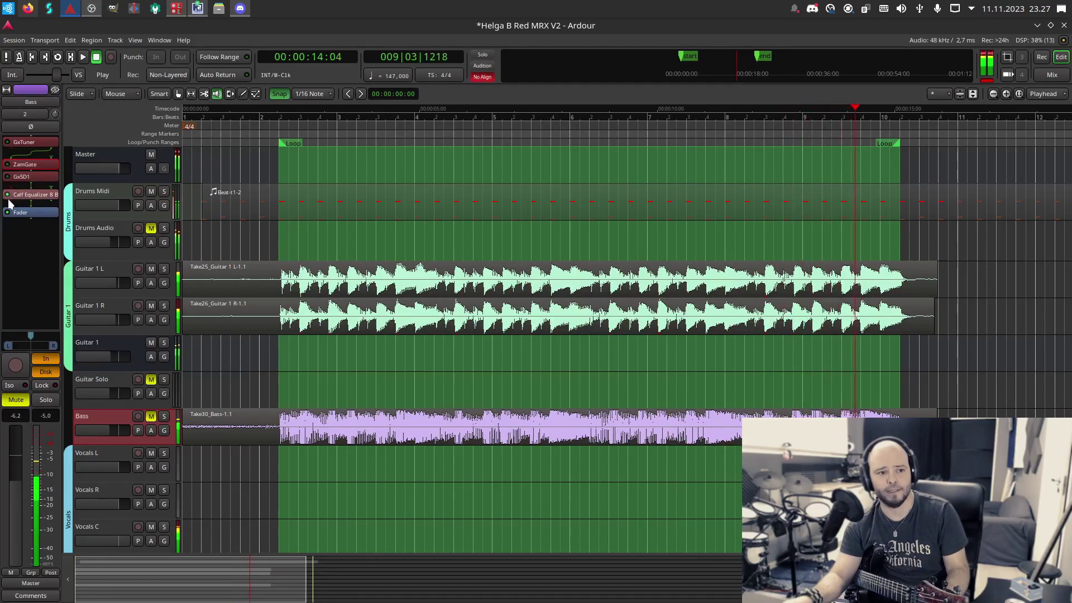
click(151, 418)
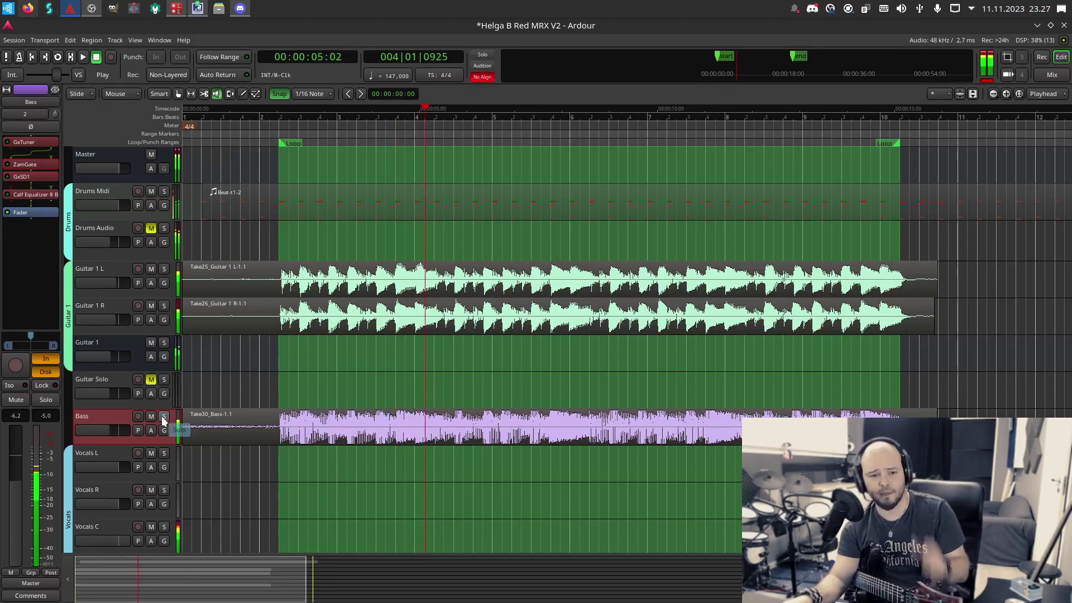
click(162, 417)
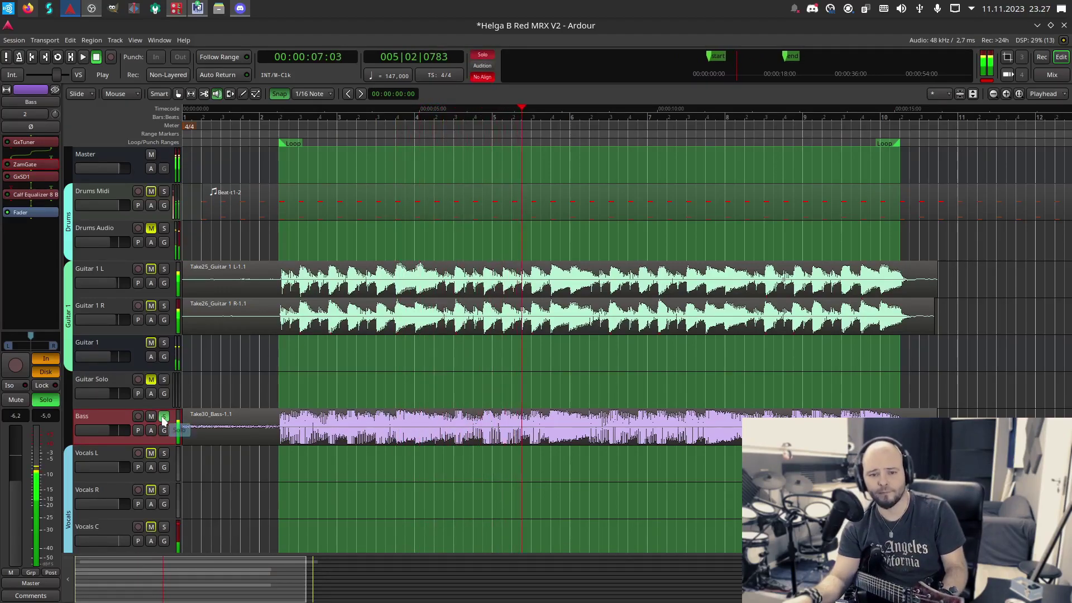
click(163, 417)
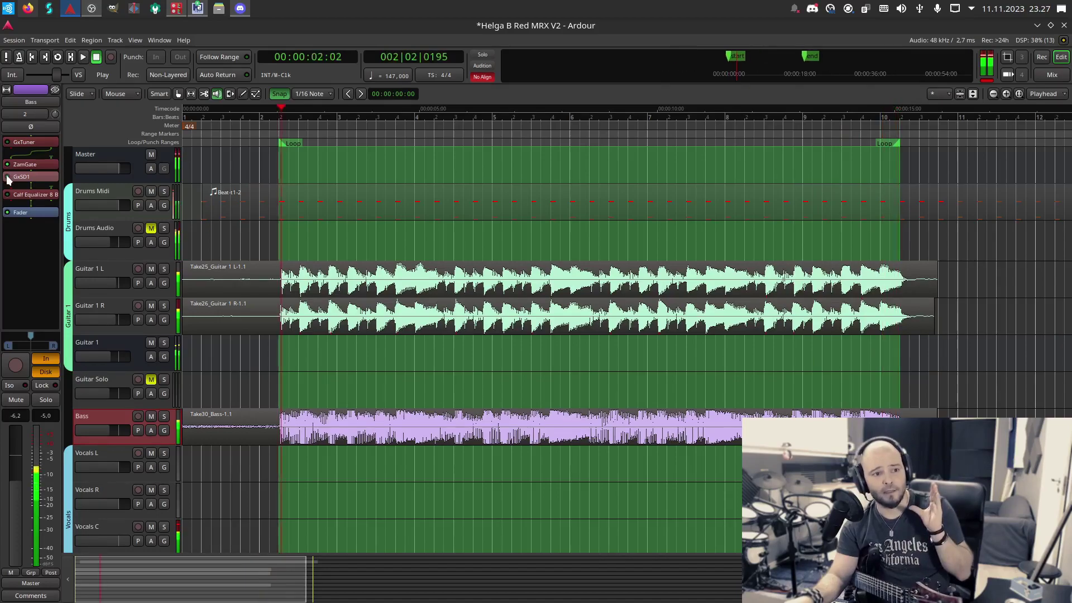
double_click(32, 177)
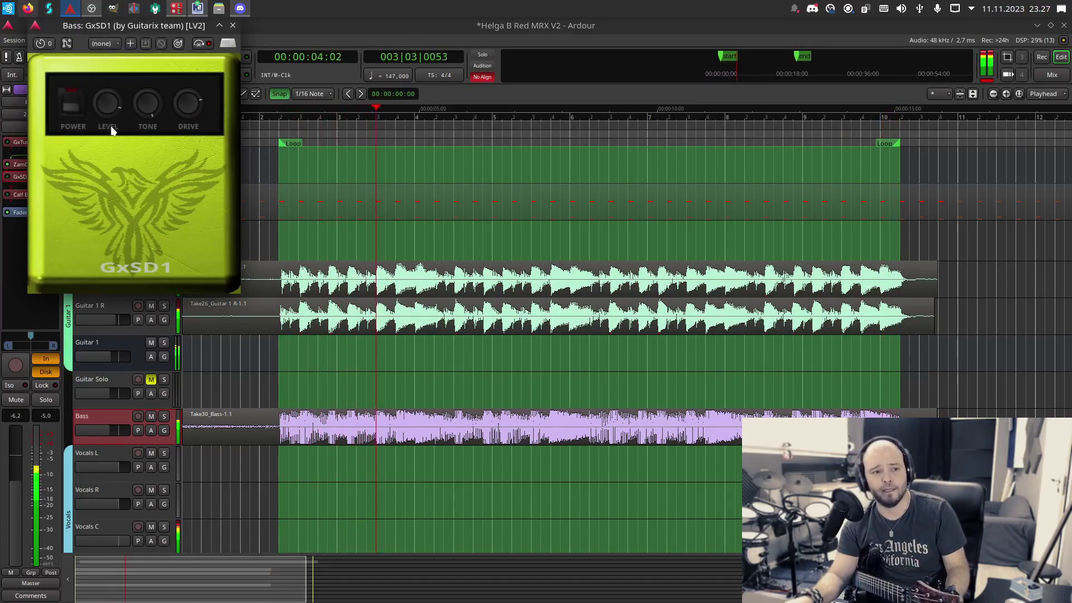
click(234, 26)
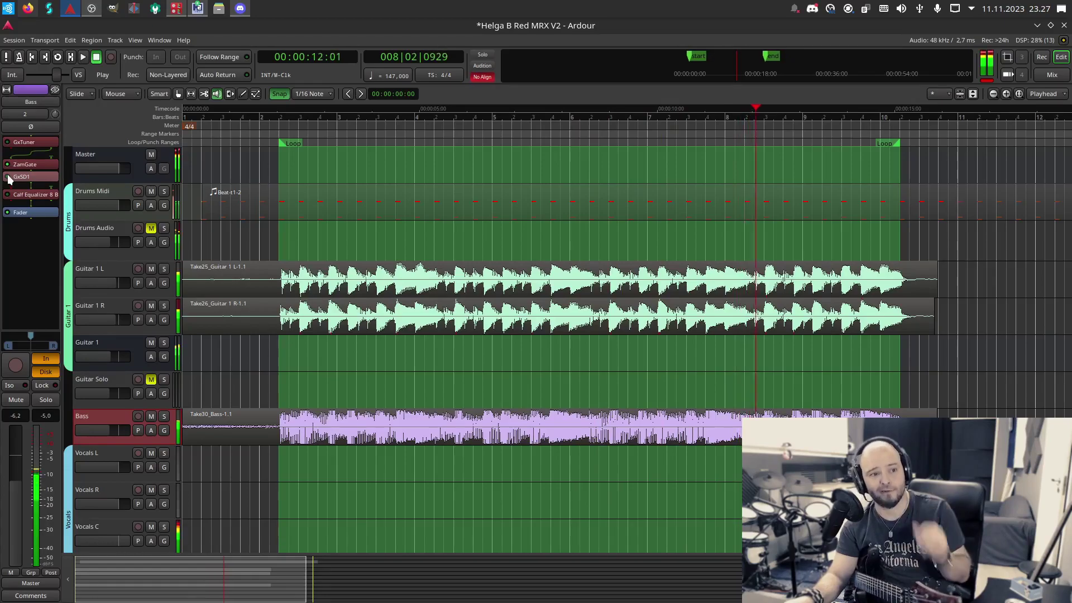
click(164, 417)
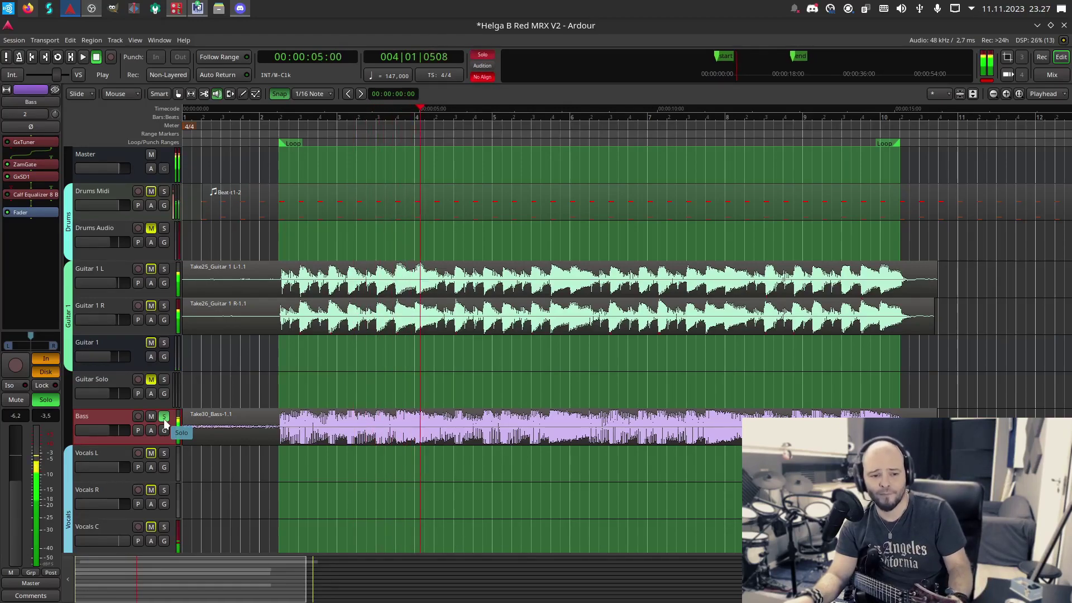
click(164, 417)
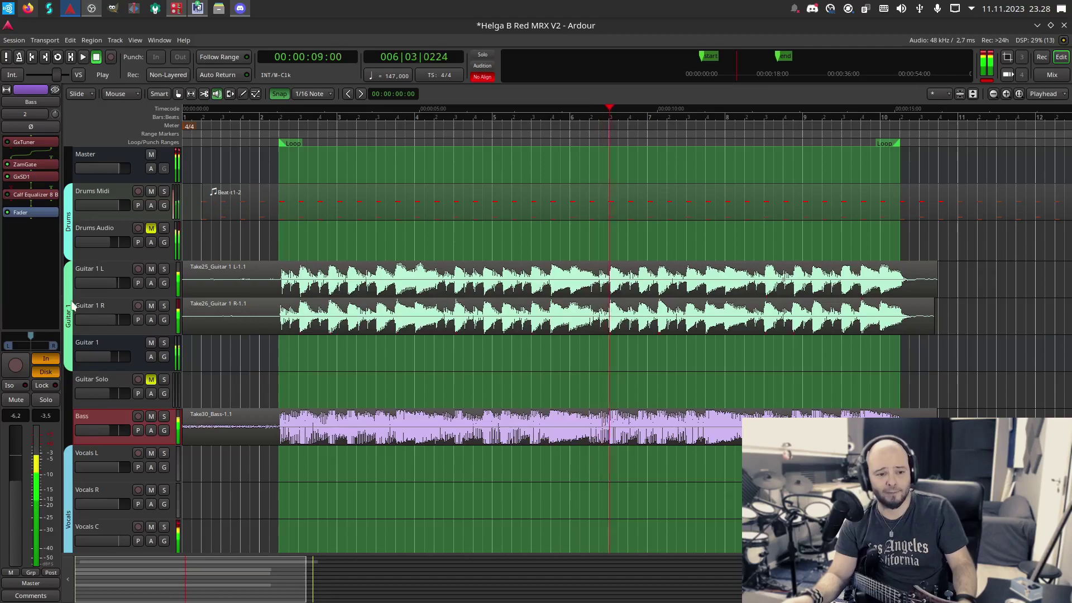
double_click(29, 196)
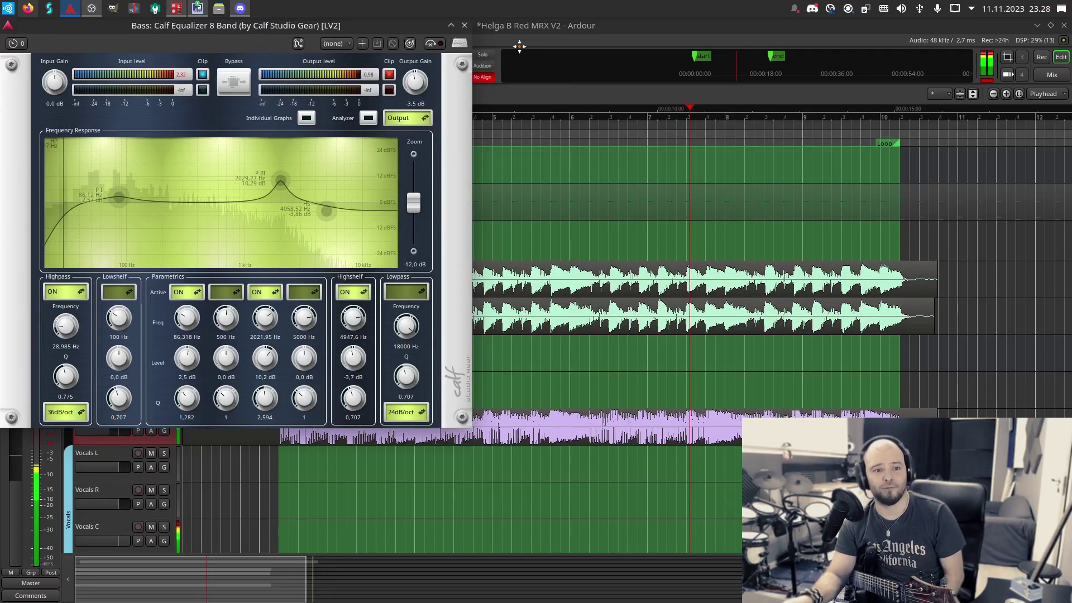
drag(270, 26, 558, 64)
click(164, 416)
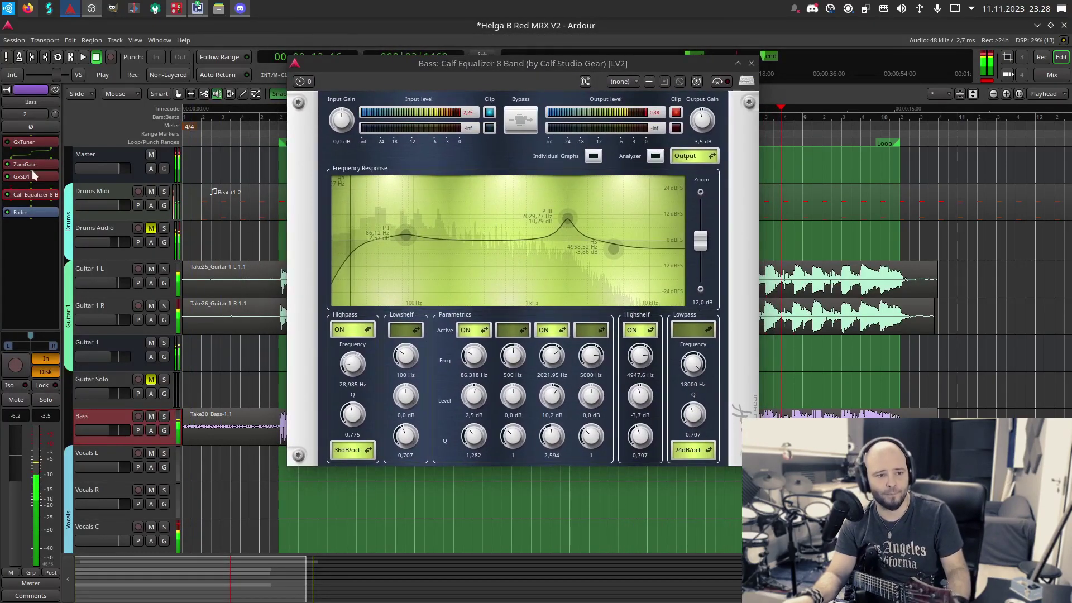
click(7, 195)
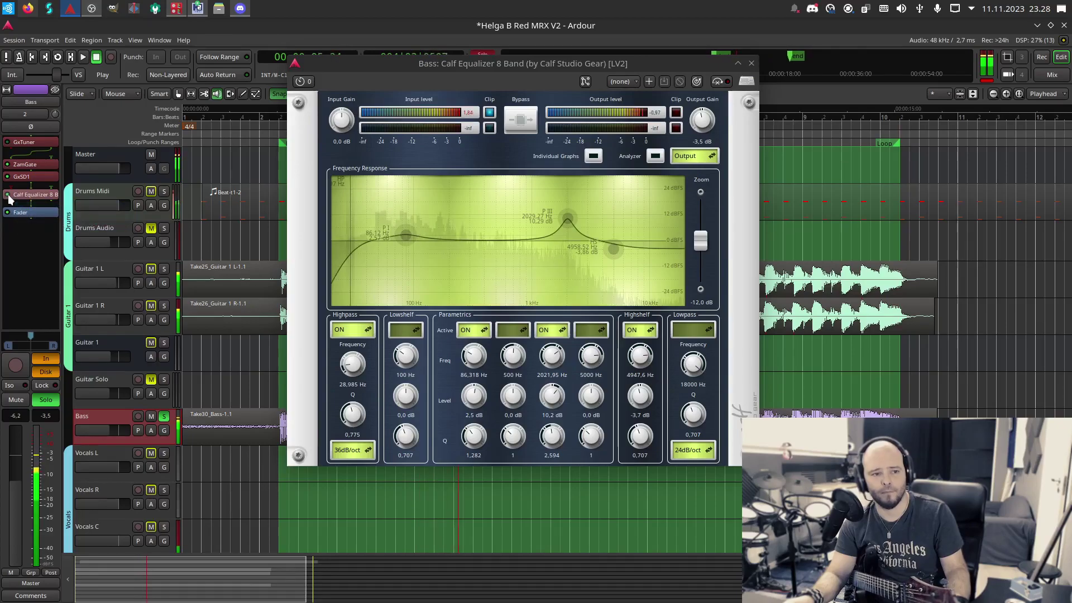
click(164, 416)
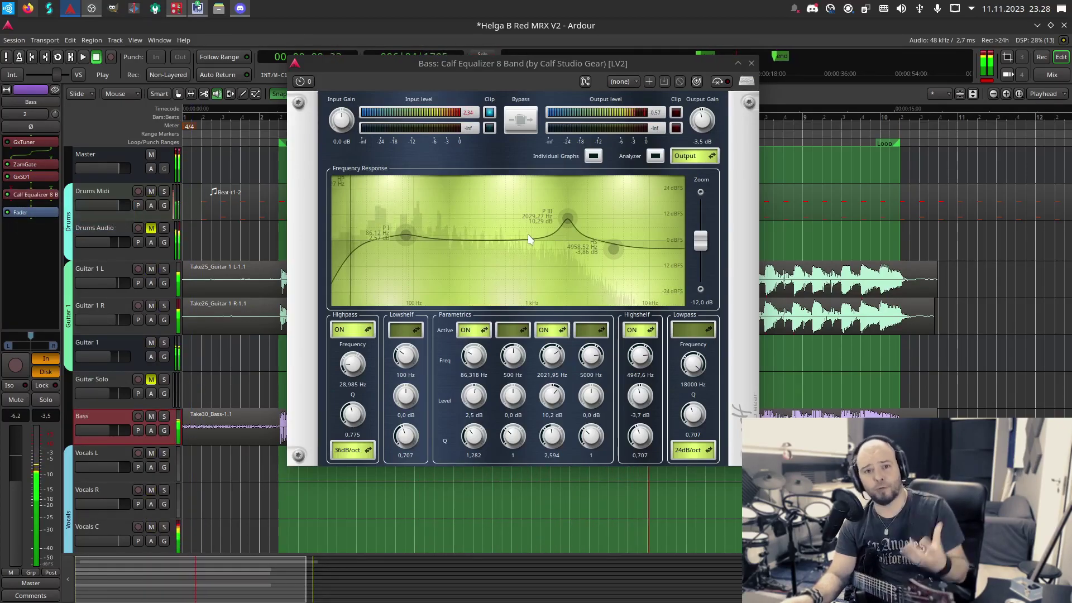
click(752, 62)
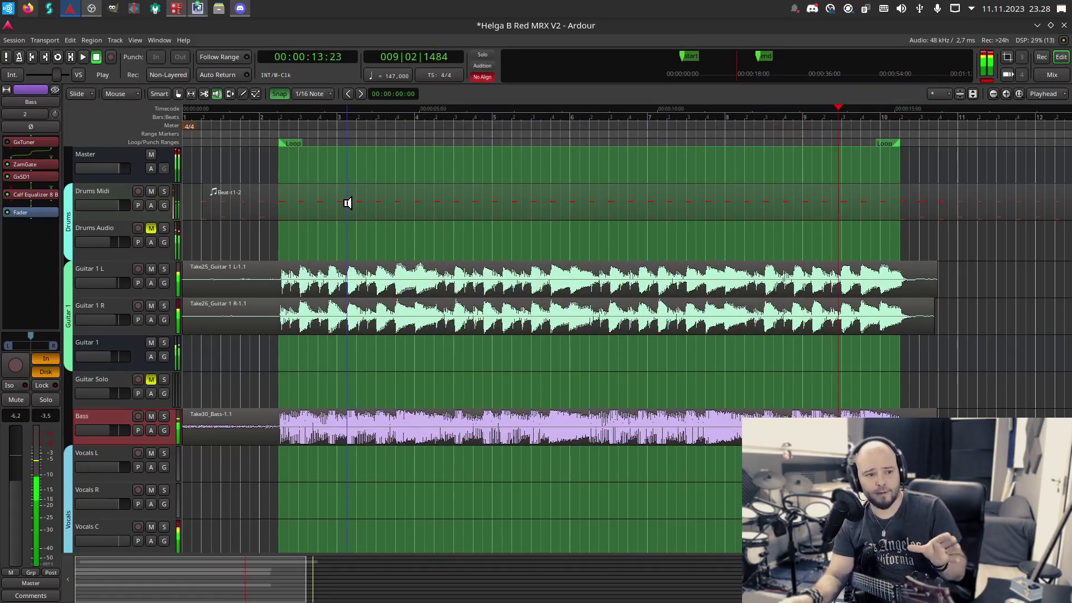
Step: Check the Guitar 1 bus Calf Equalizer 8 Band while toggling the Bass mute off and on
click(131, 340)
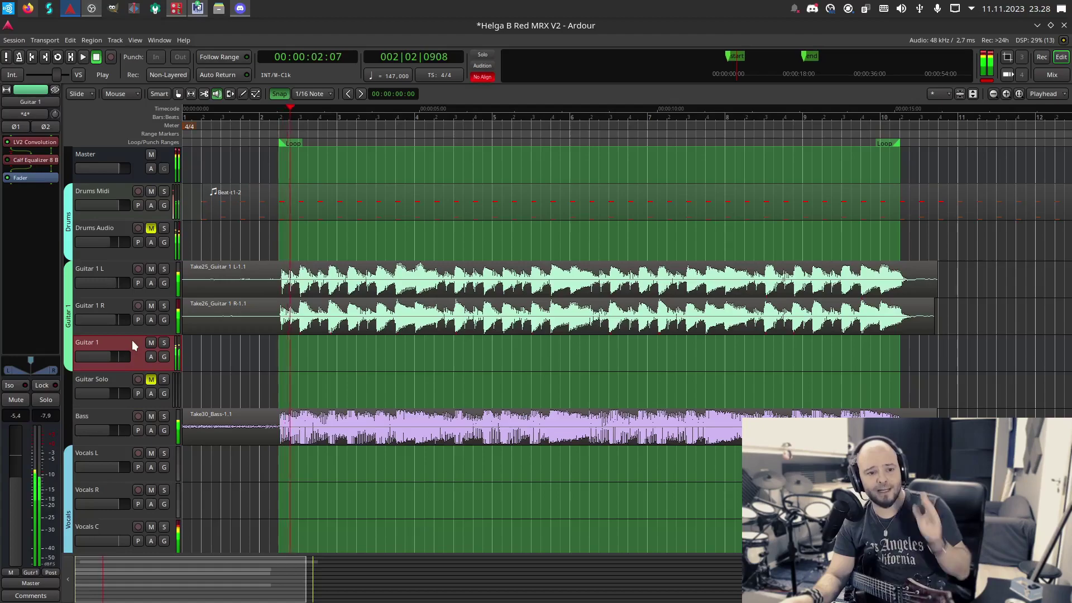
double_click(29, 161)
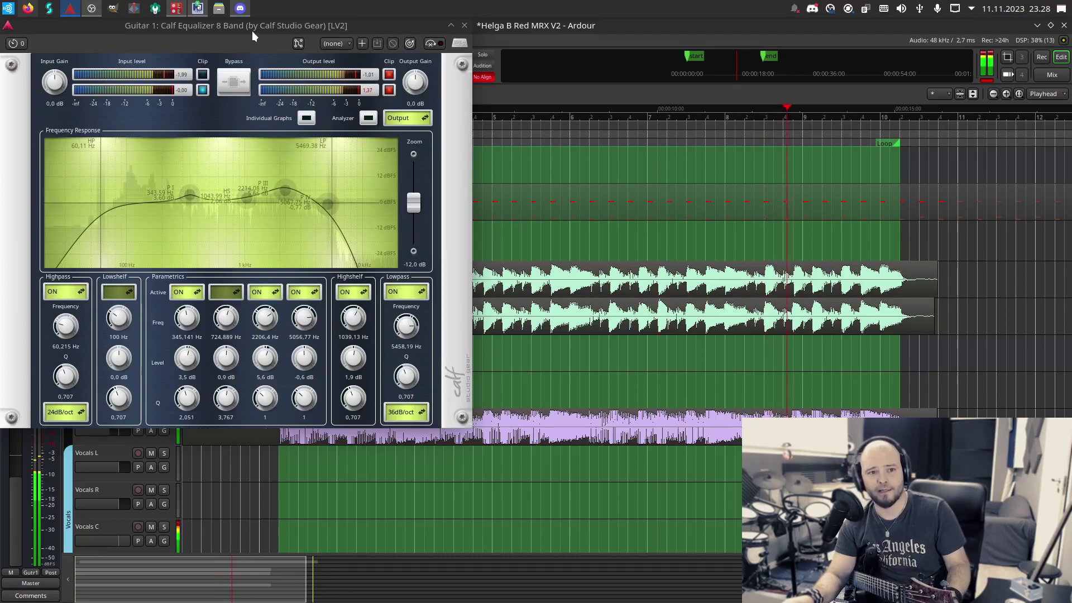
drag(252, 31, 583, 57)
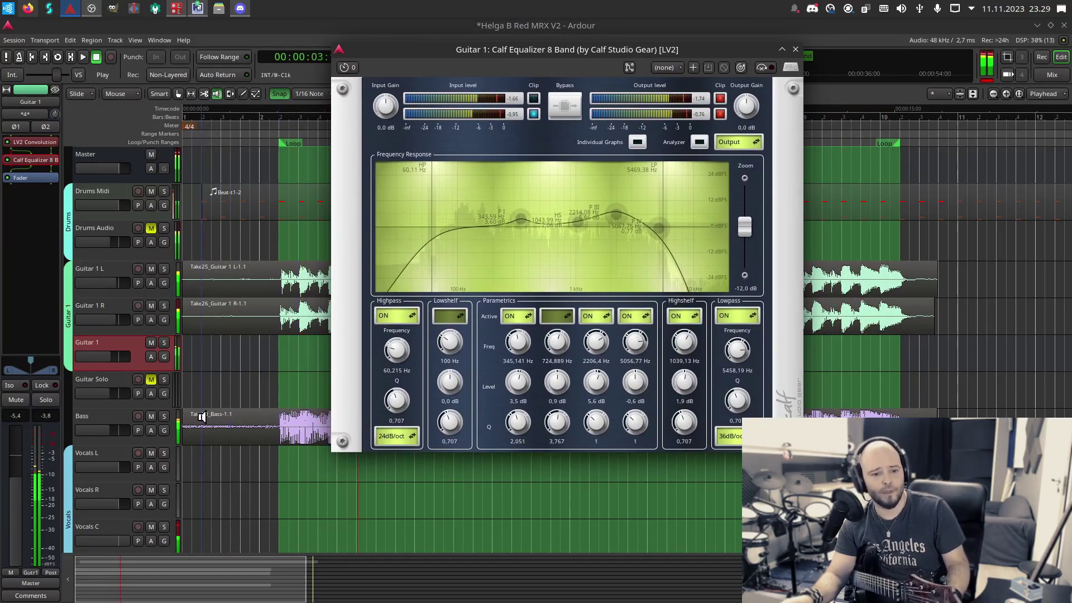
click(152, 416)
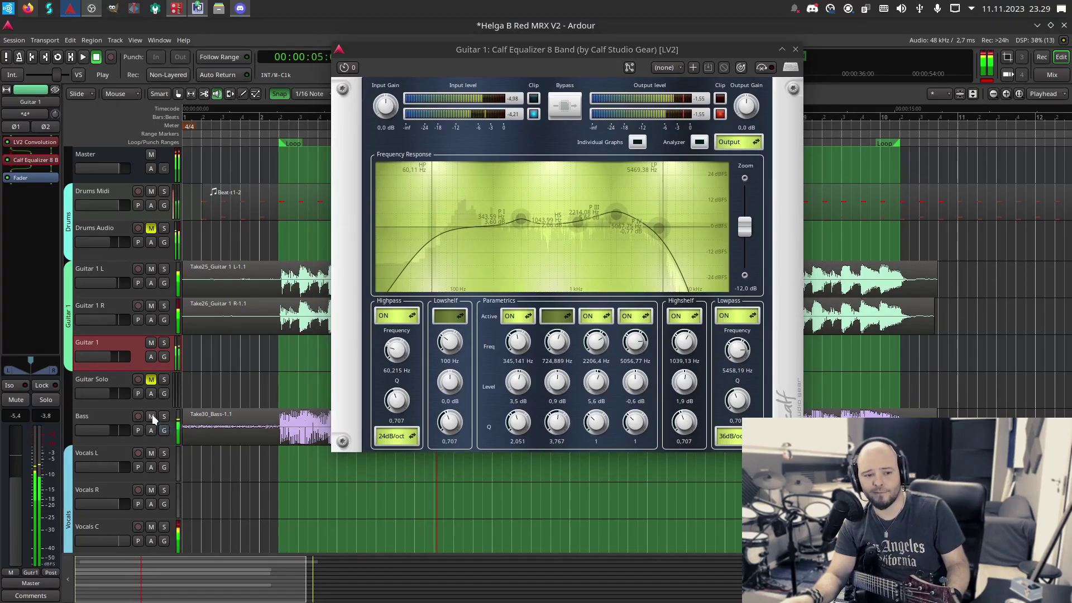
click(151, 416)
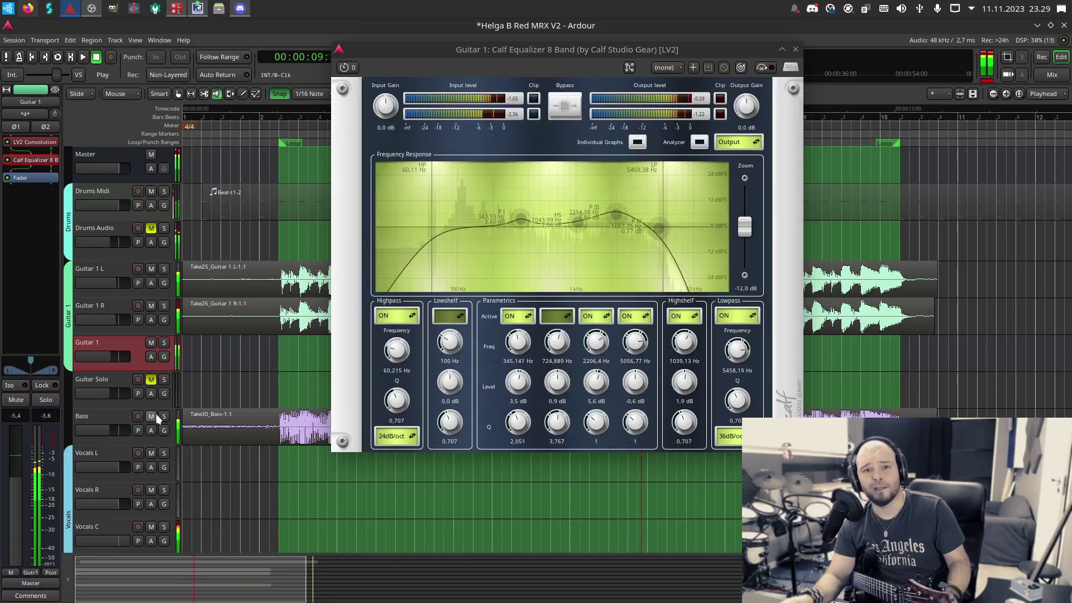
click(796, 50)
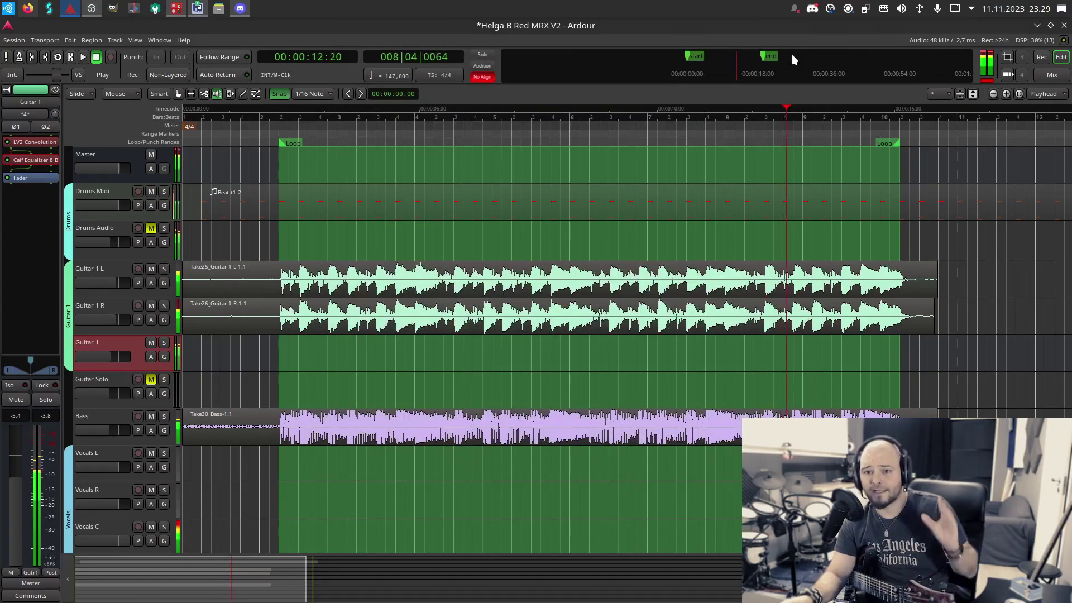
Step: Unmute Drums Audio, make the Drums Midi track taller, and bring Hydrogen in front
click(151, 229)
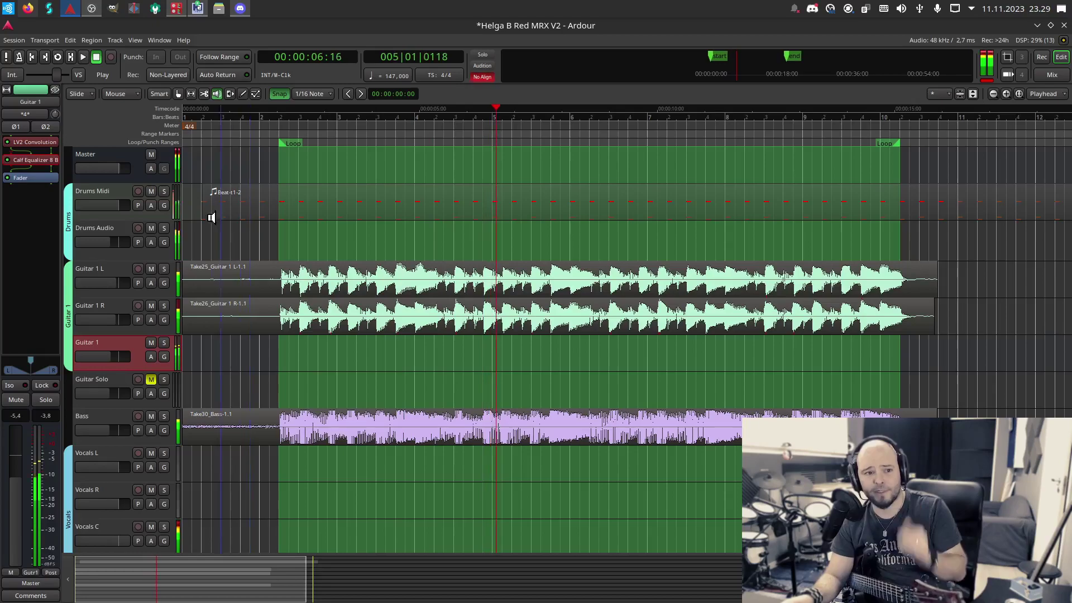
mouse_move(129, 221)
mouse_down()
mouse_move(124, 269)
mouse_move(129, 229)
mouse_up()
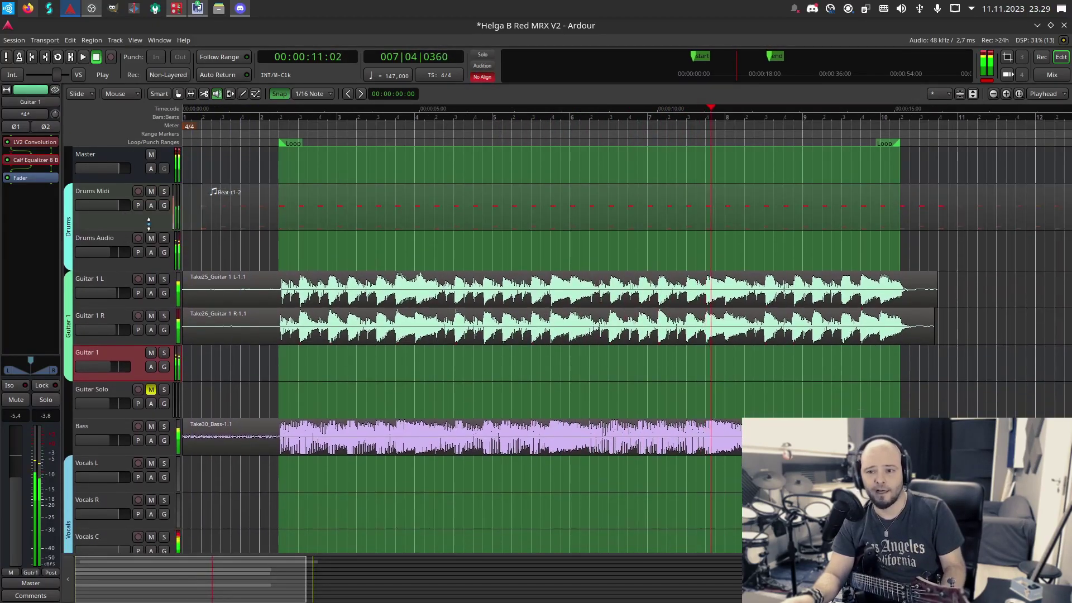
click(191, 14)
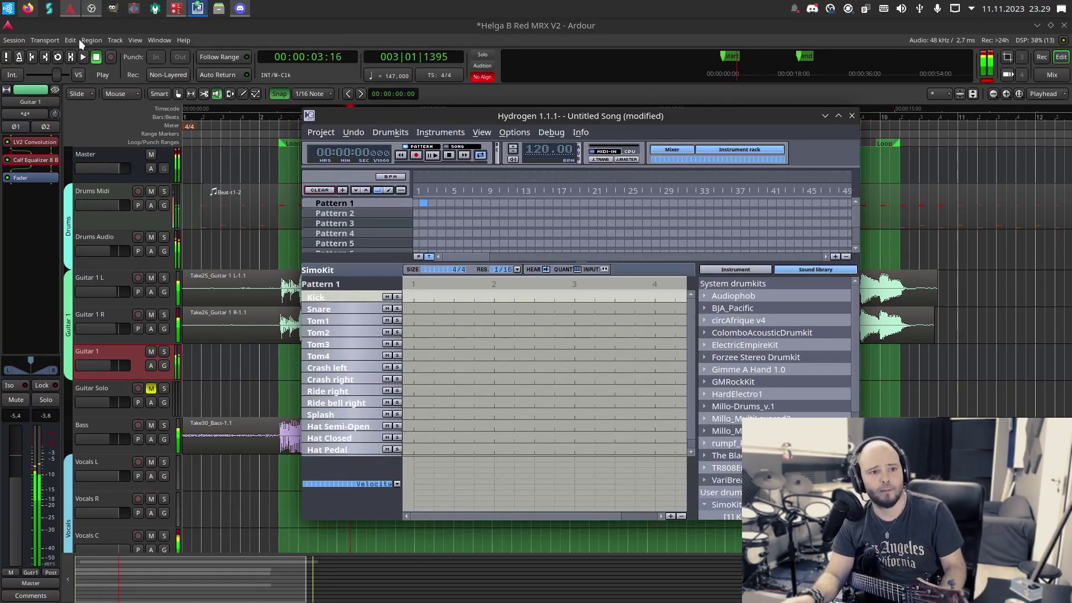
click(96, 58)
key(alt+Tab)
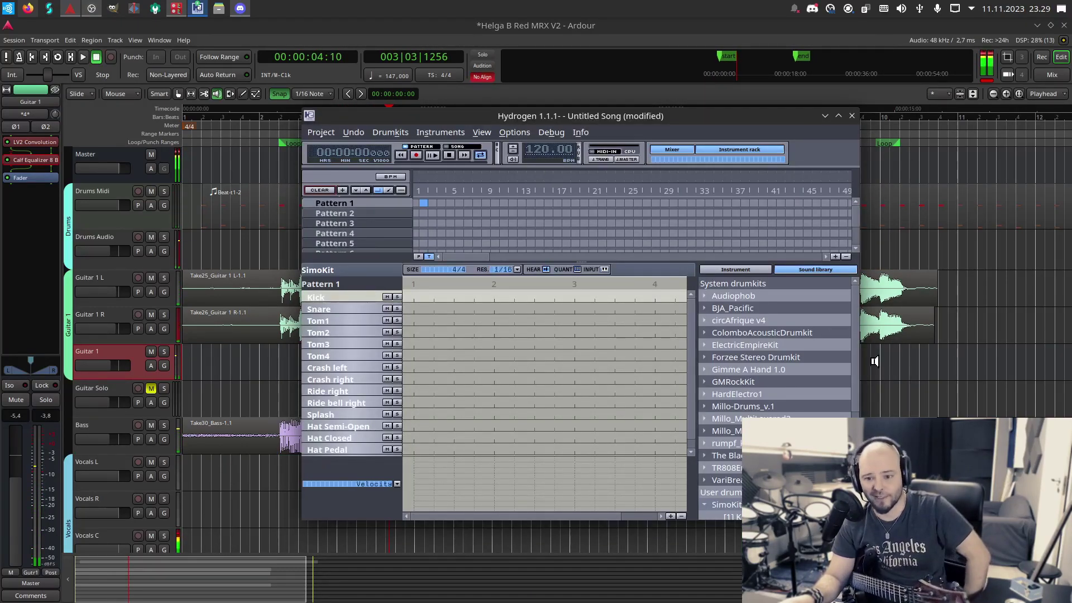
click(381, 131)
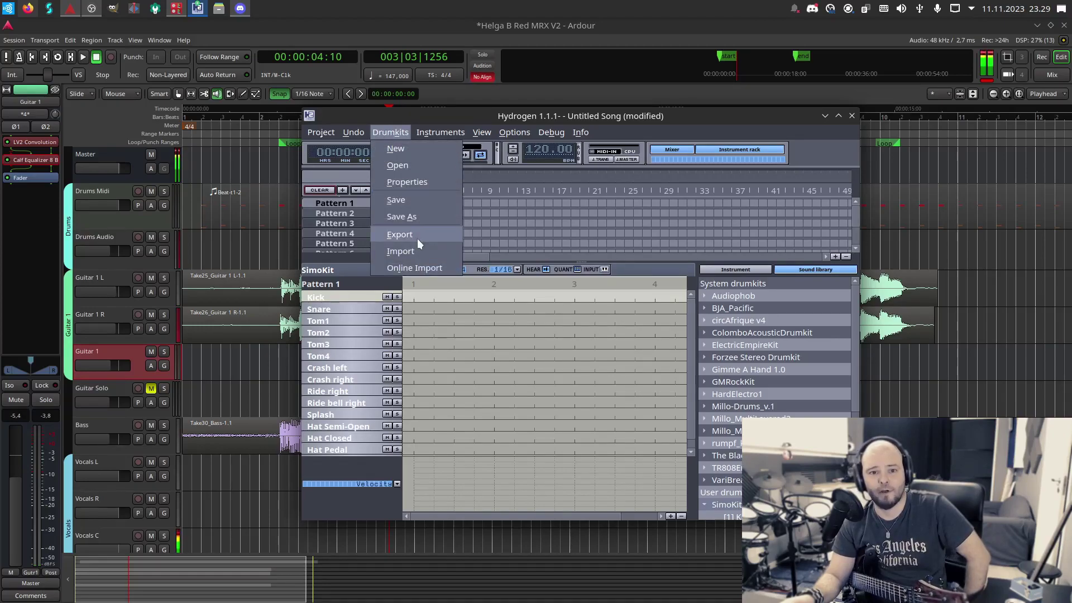
click(427, 269)
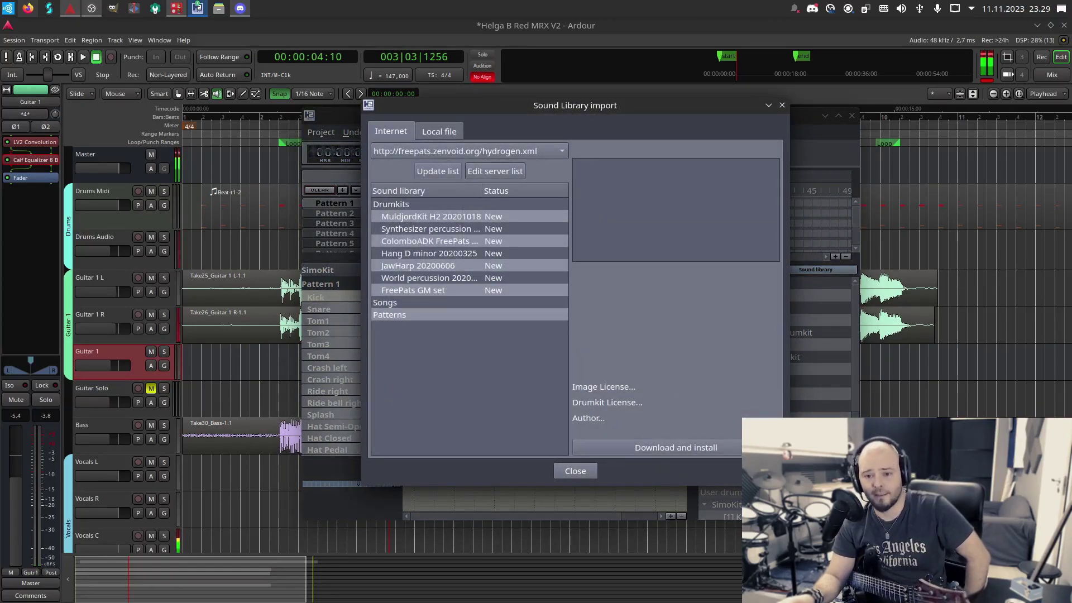
click(782, 105)
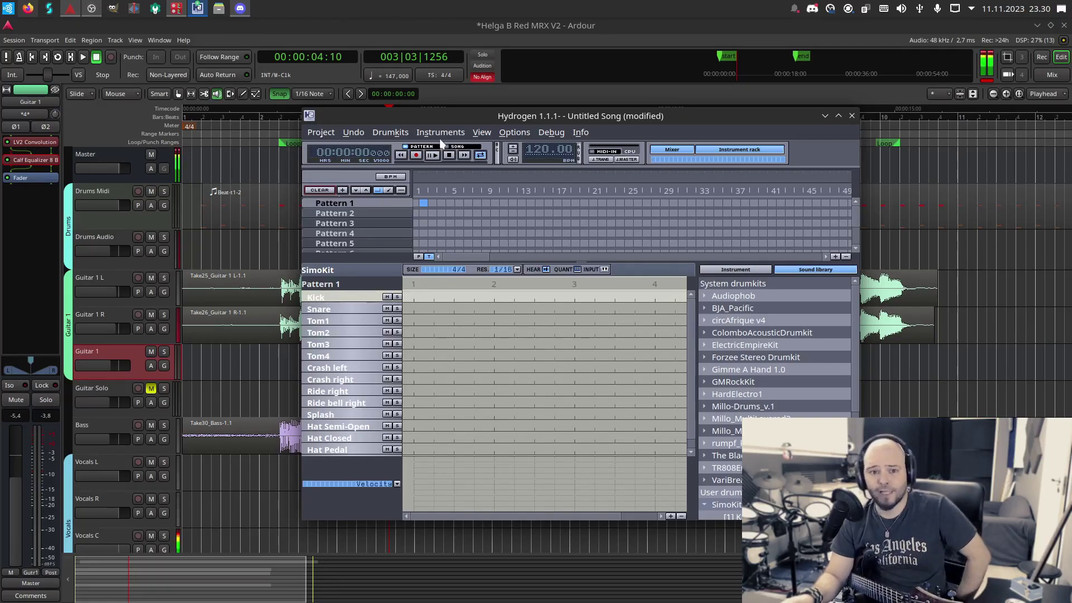
Step: Step through Hydrogen's drum instruments, then minimize Hydrogen
click(335, 321)
click(340, 332)
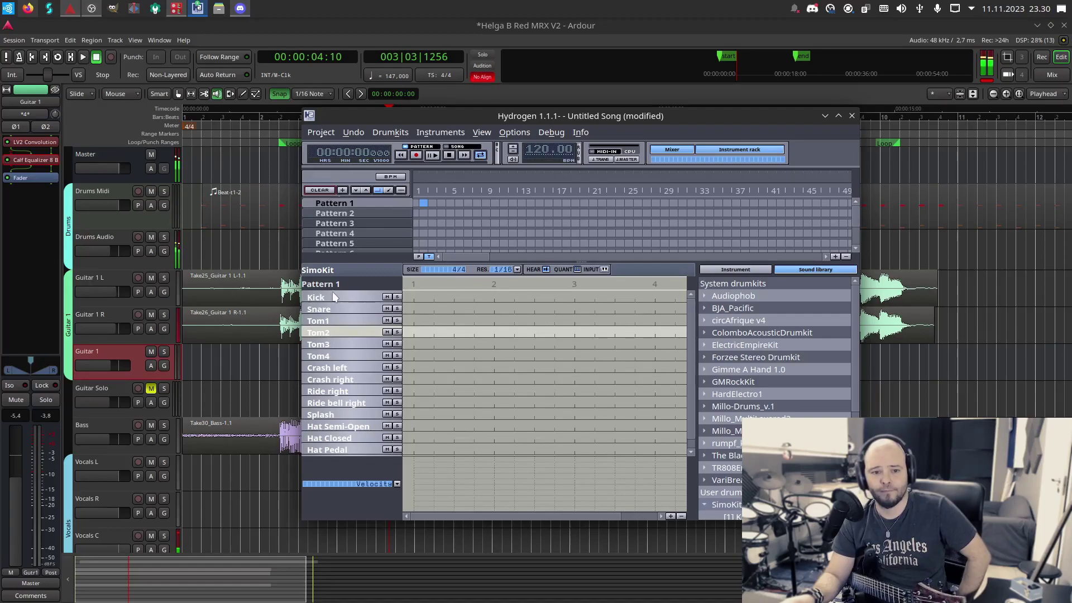
click(335, 297)
click(331, 311)
key(Down)
key(Down)
key(Down)
key(Down)
key(Down)
key(Down)
key(Down)
key(Down)
key(Down)
key(Down)
key(Down)
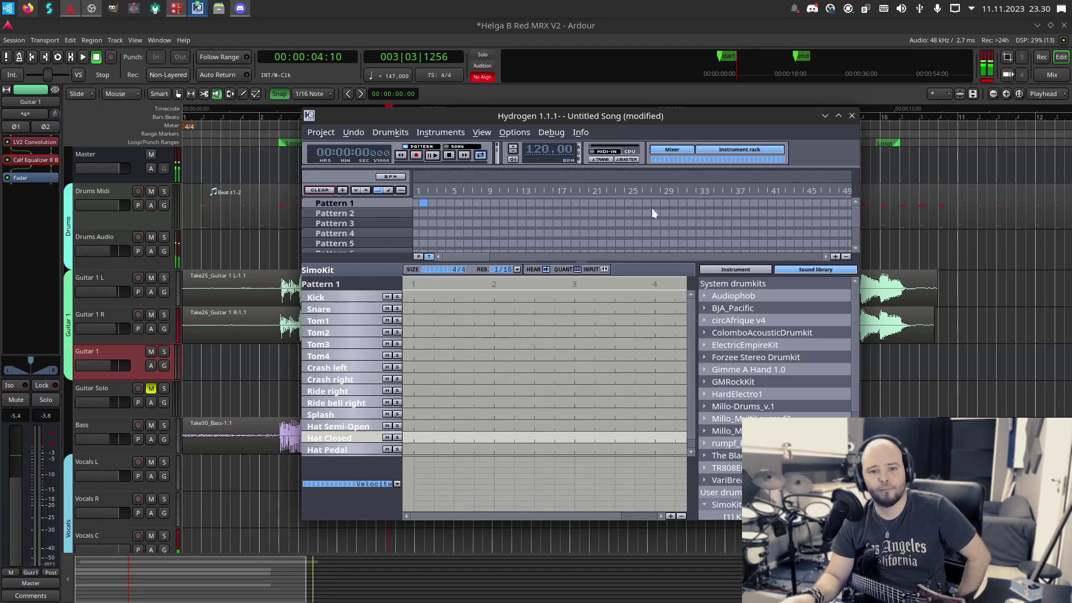
click(825, 115)
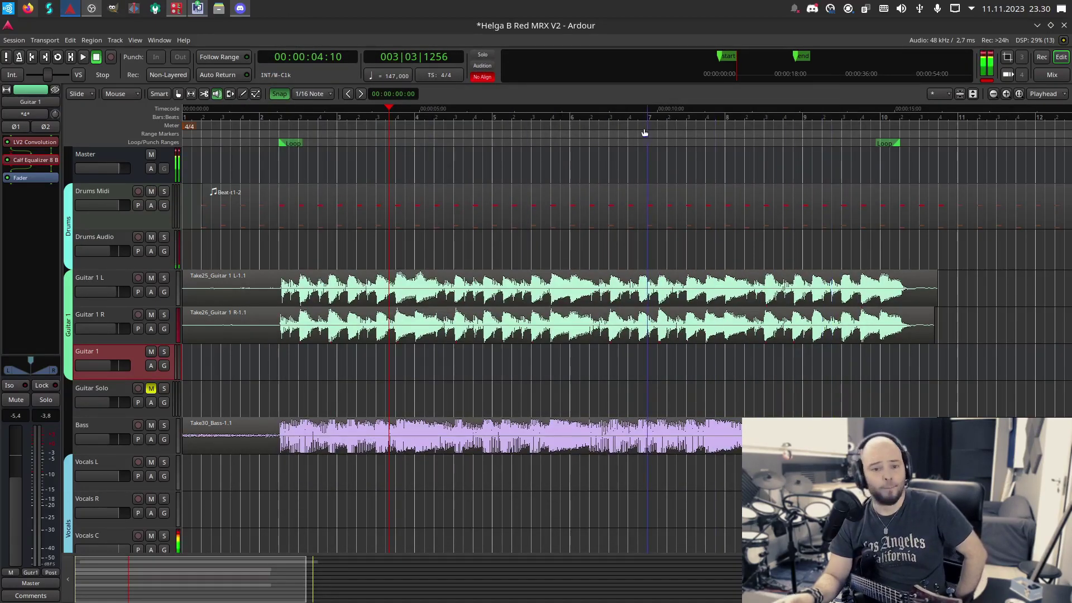
Step: Audition the loop in Ardour and show the Guitar Solo track's plugin chain
click(71, 58)
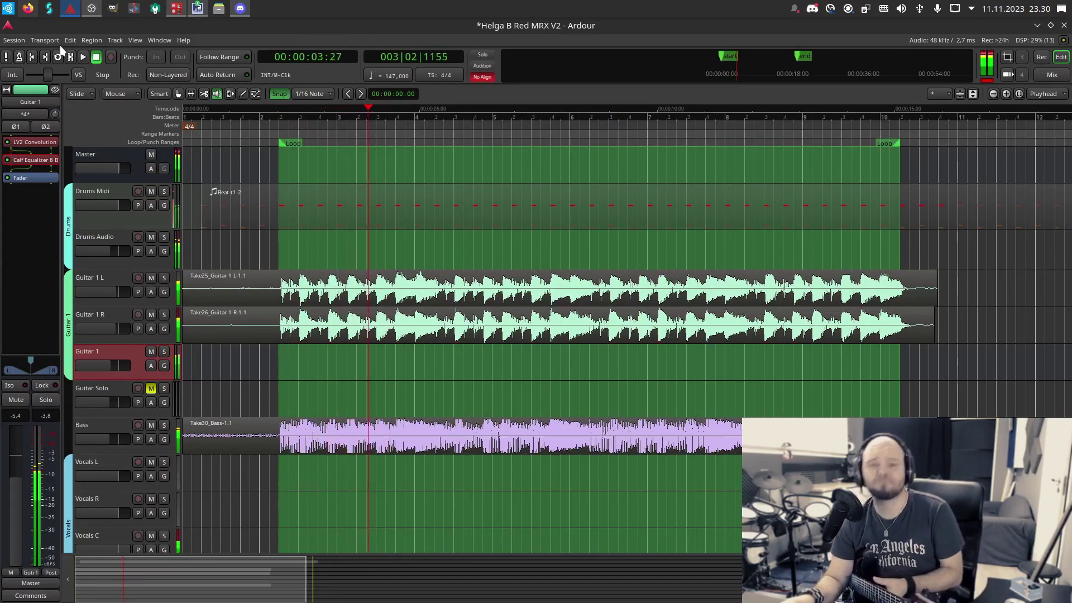
click(97, 58)
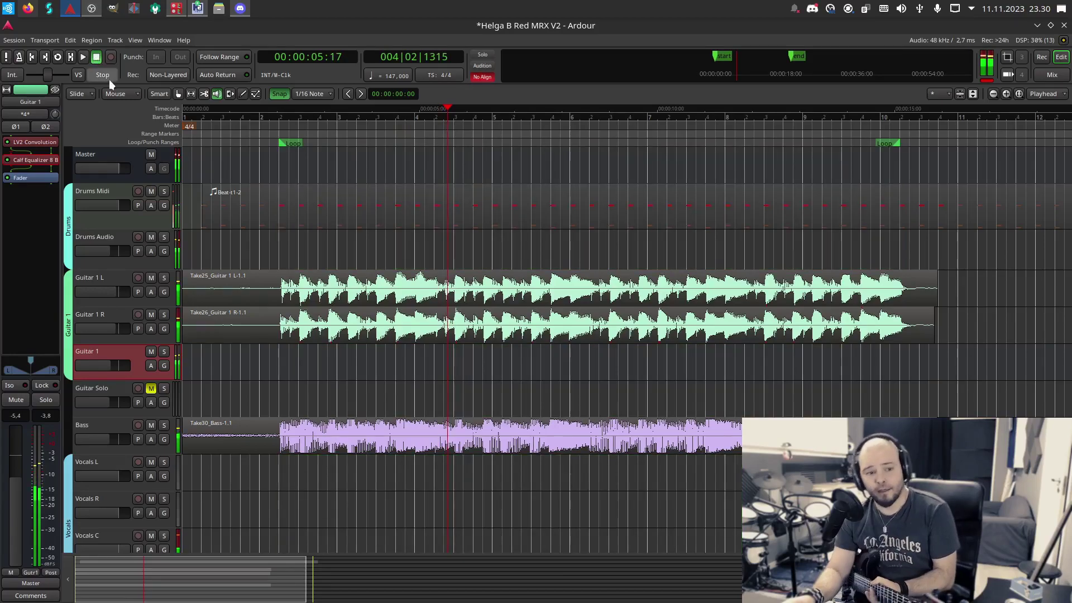
click(119, 383)
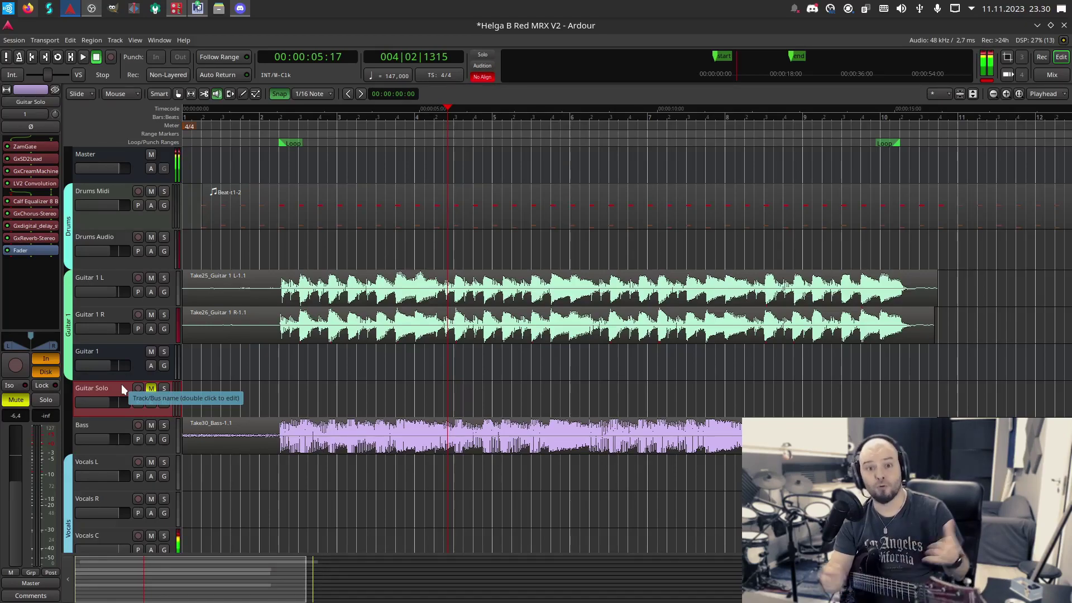
Step: Inspect the Guitar Solo GxSD2Lead and GxCreamMachine plugin settings
double_click(48, 158)
drag(123, 21, 220, 36)
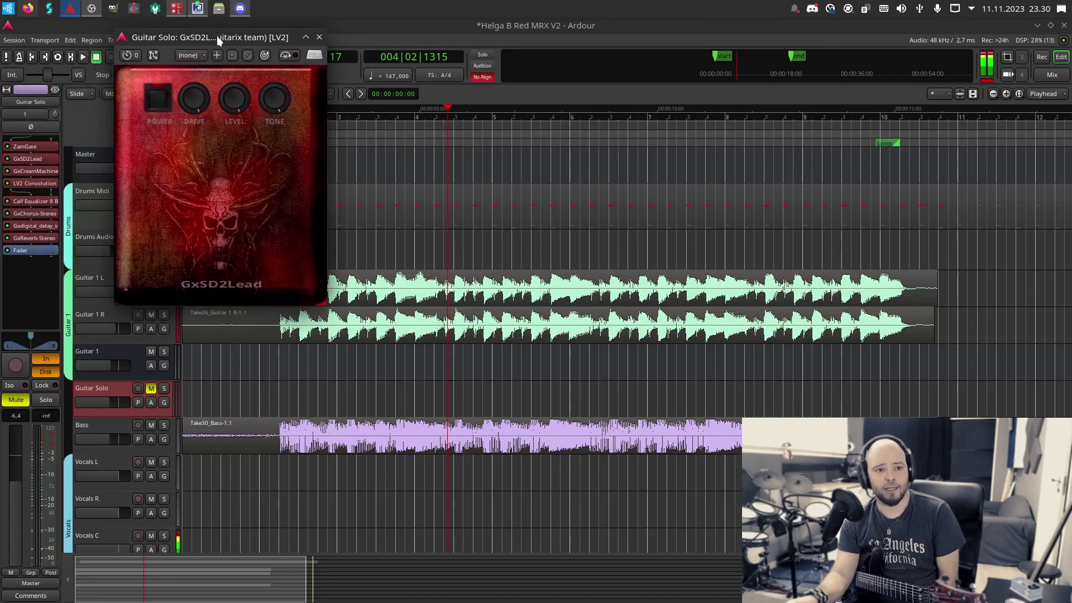
click(319, 37)
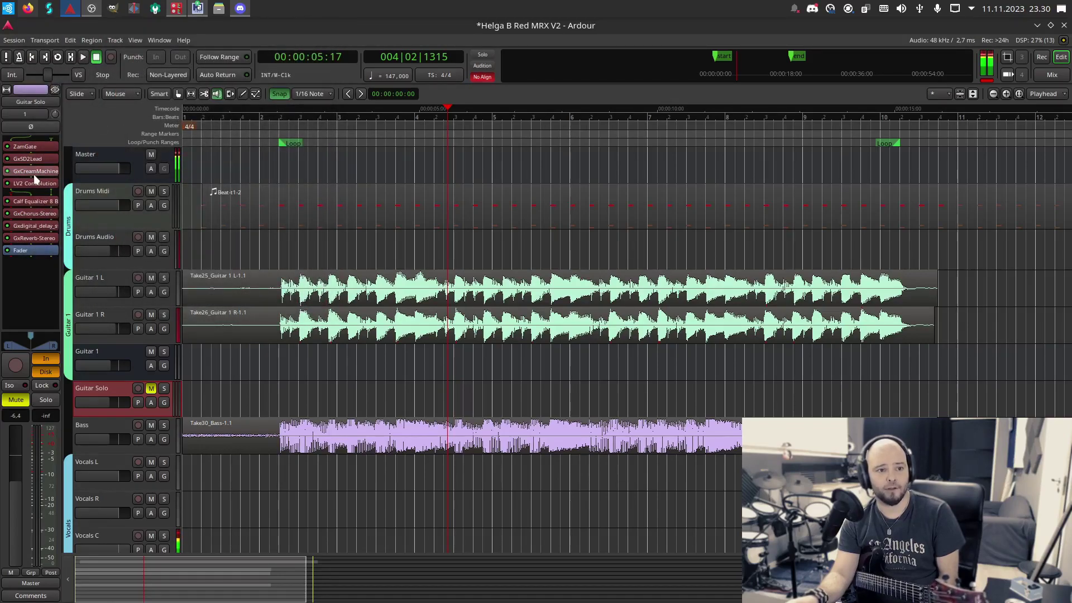
double_click(34, 174)
click(347, 27)
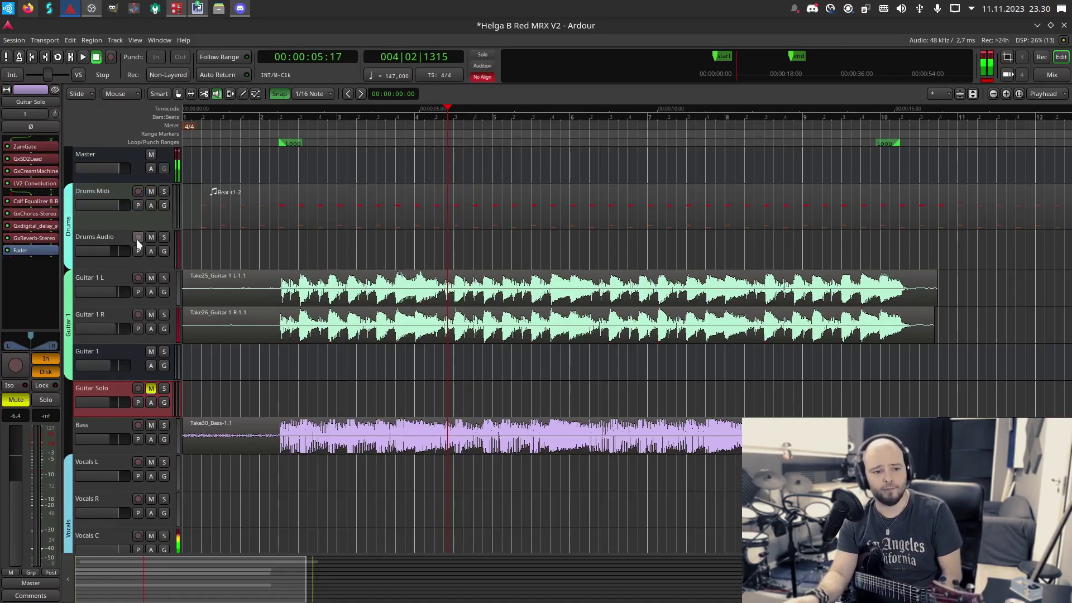
Step: Check the Guitar Solo Calf Equalizer 8 Band, then unmute the track
double_click(32, 202)
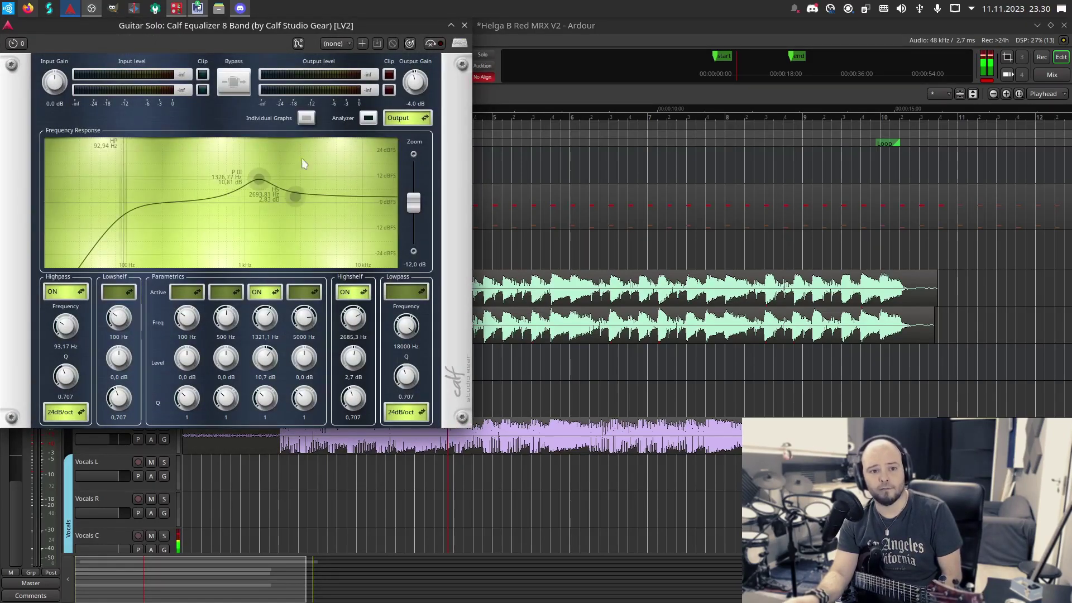
click(465, 26)
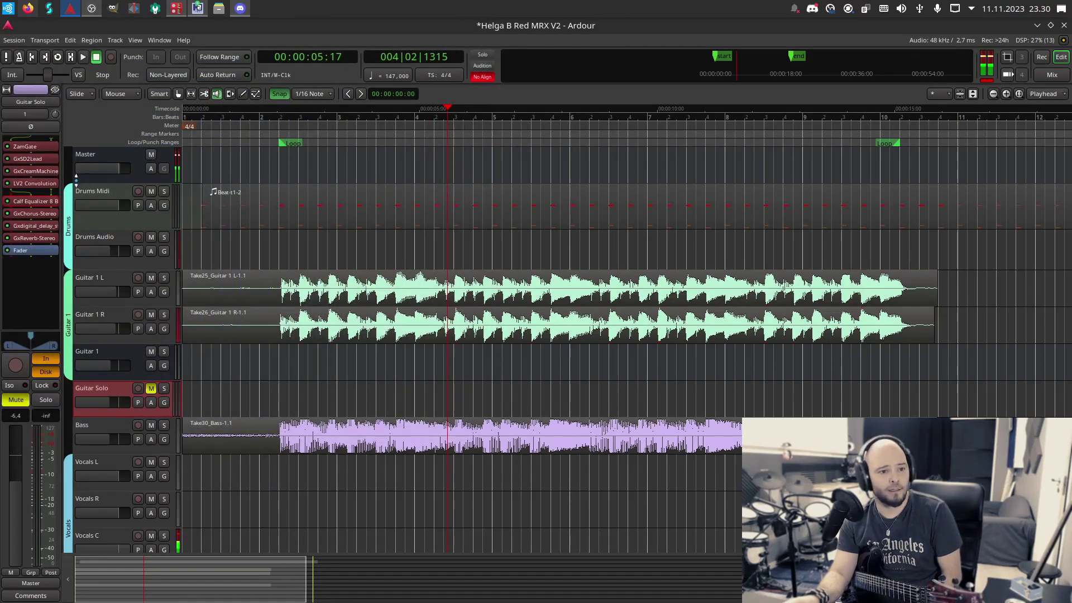
click(50, 249)
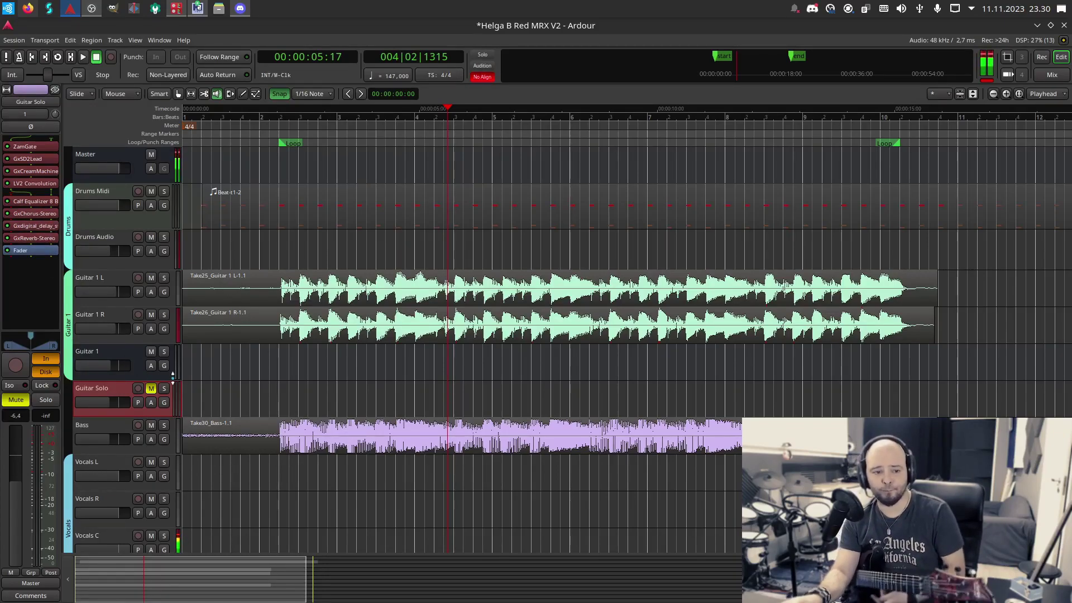
click(151, 389)
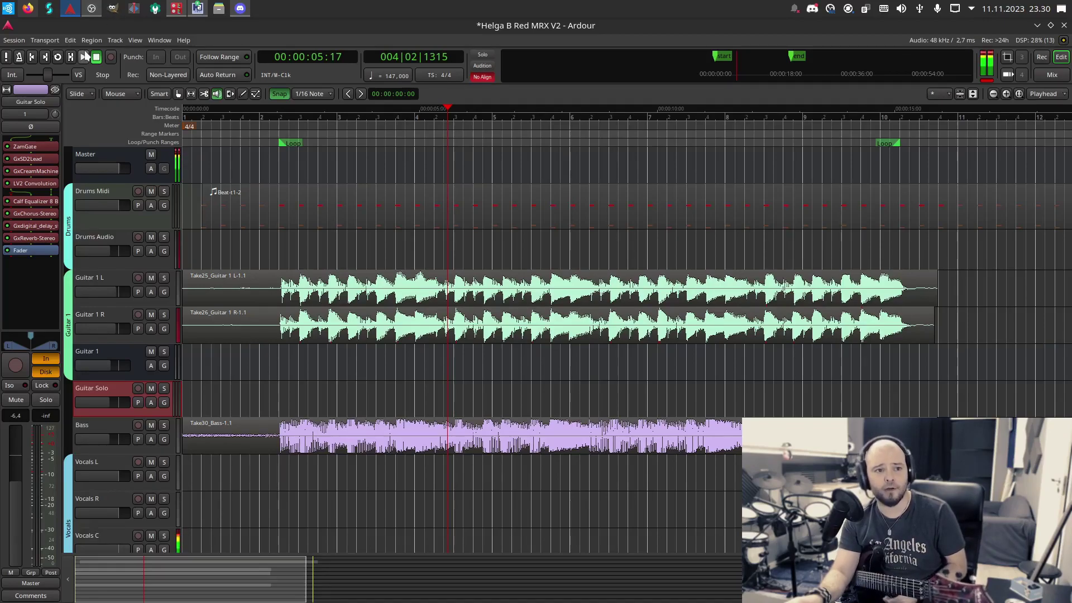
click(151, 535)
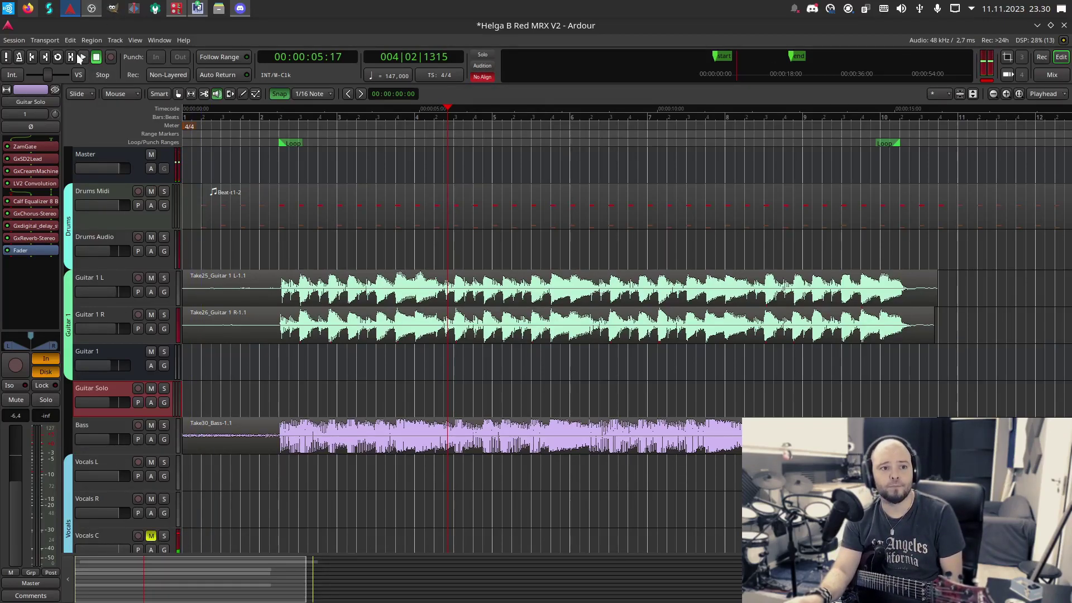
click(58, 57)
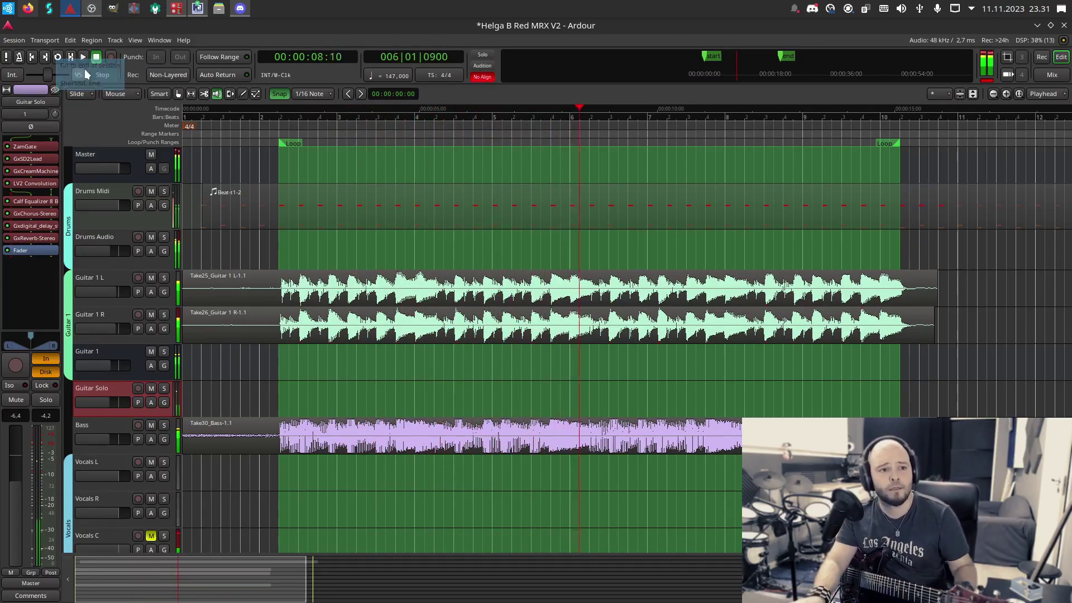
click(97, 56)
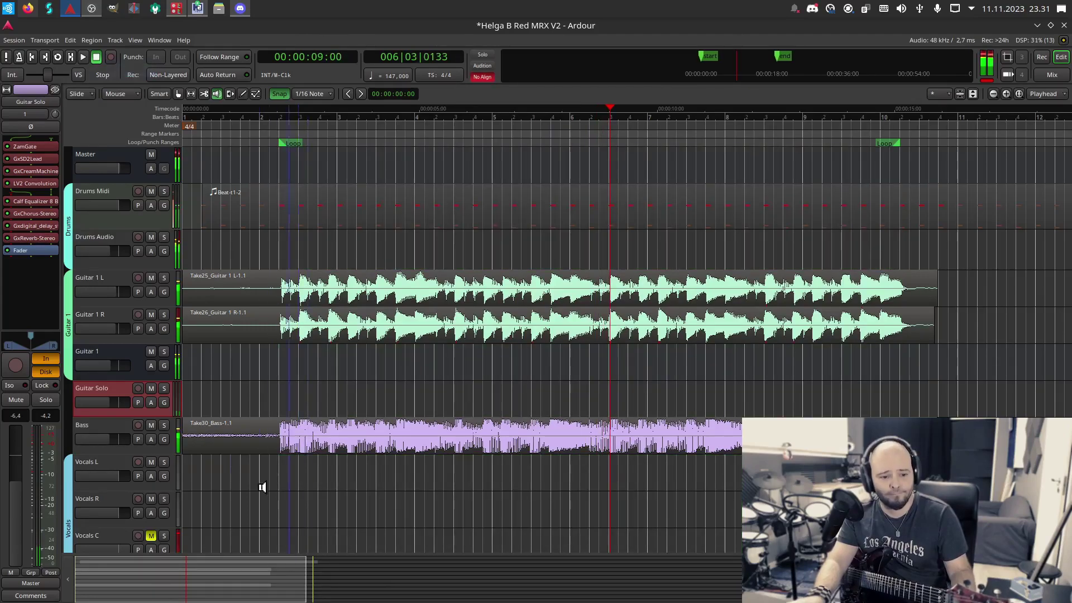
click(151, 535)
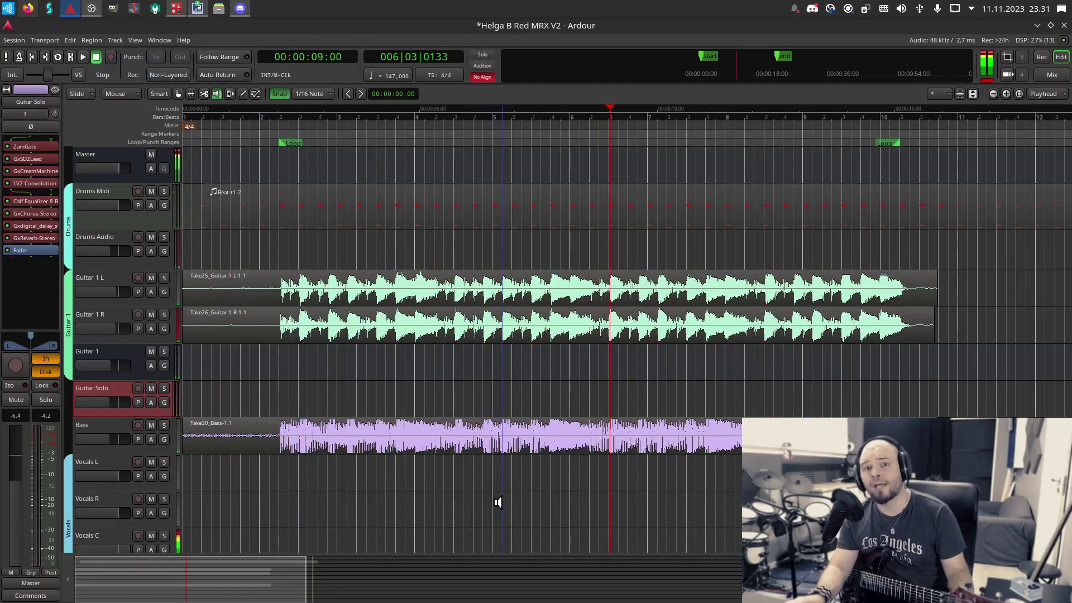